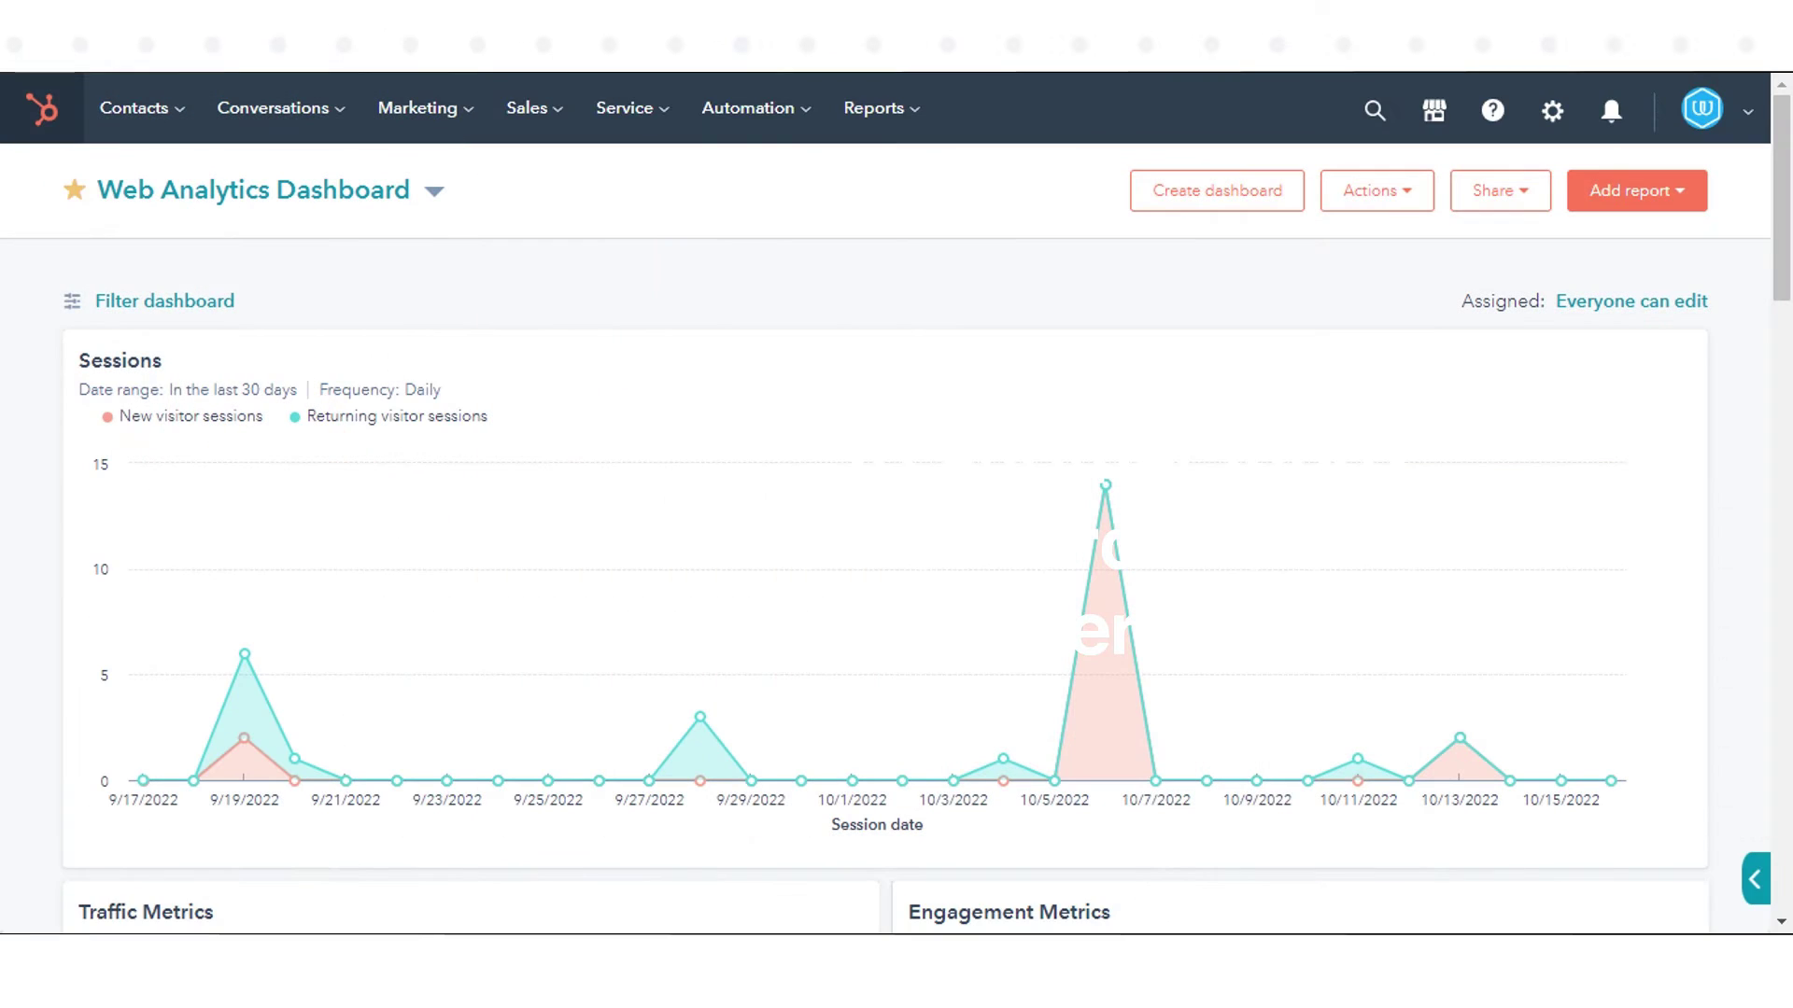
# Step: Go to the Conversations inbox and keep the Sales process inbox selected from the inbox list
pyautogui.click(308, 127)
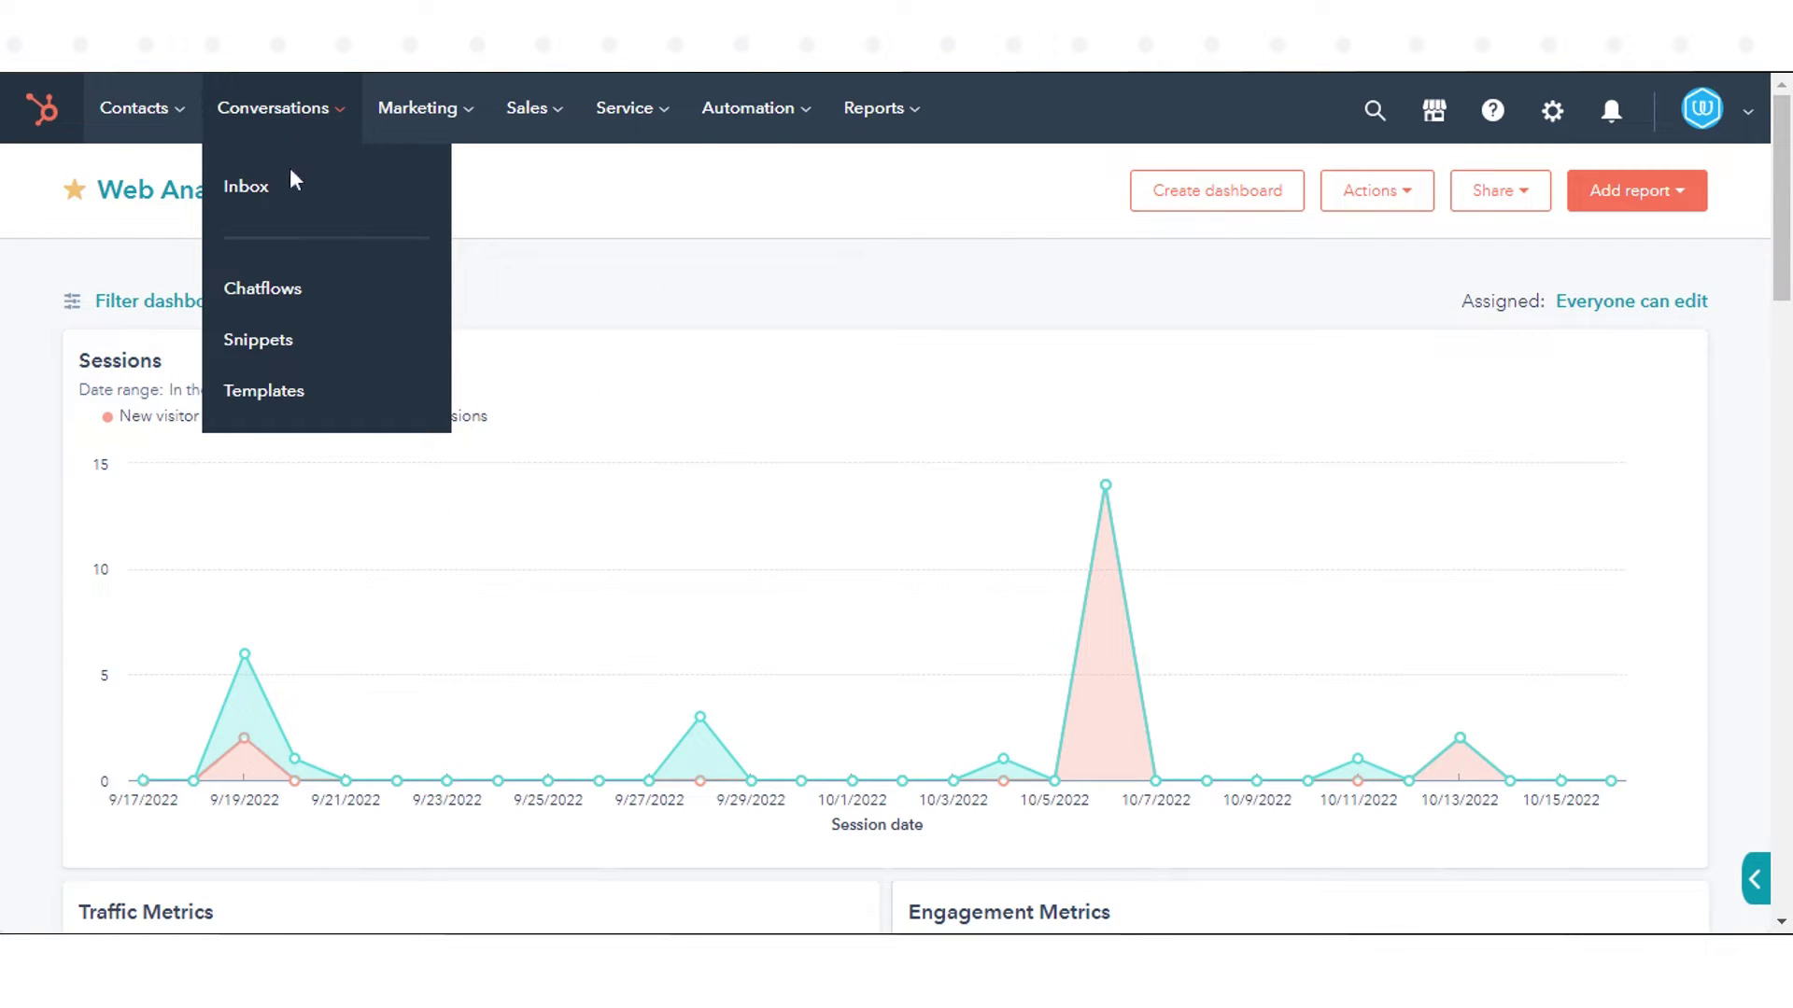
pyautogui.click(247, 187)
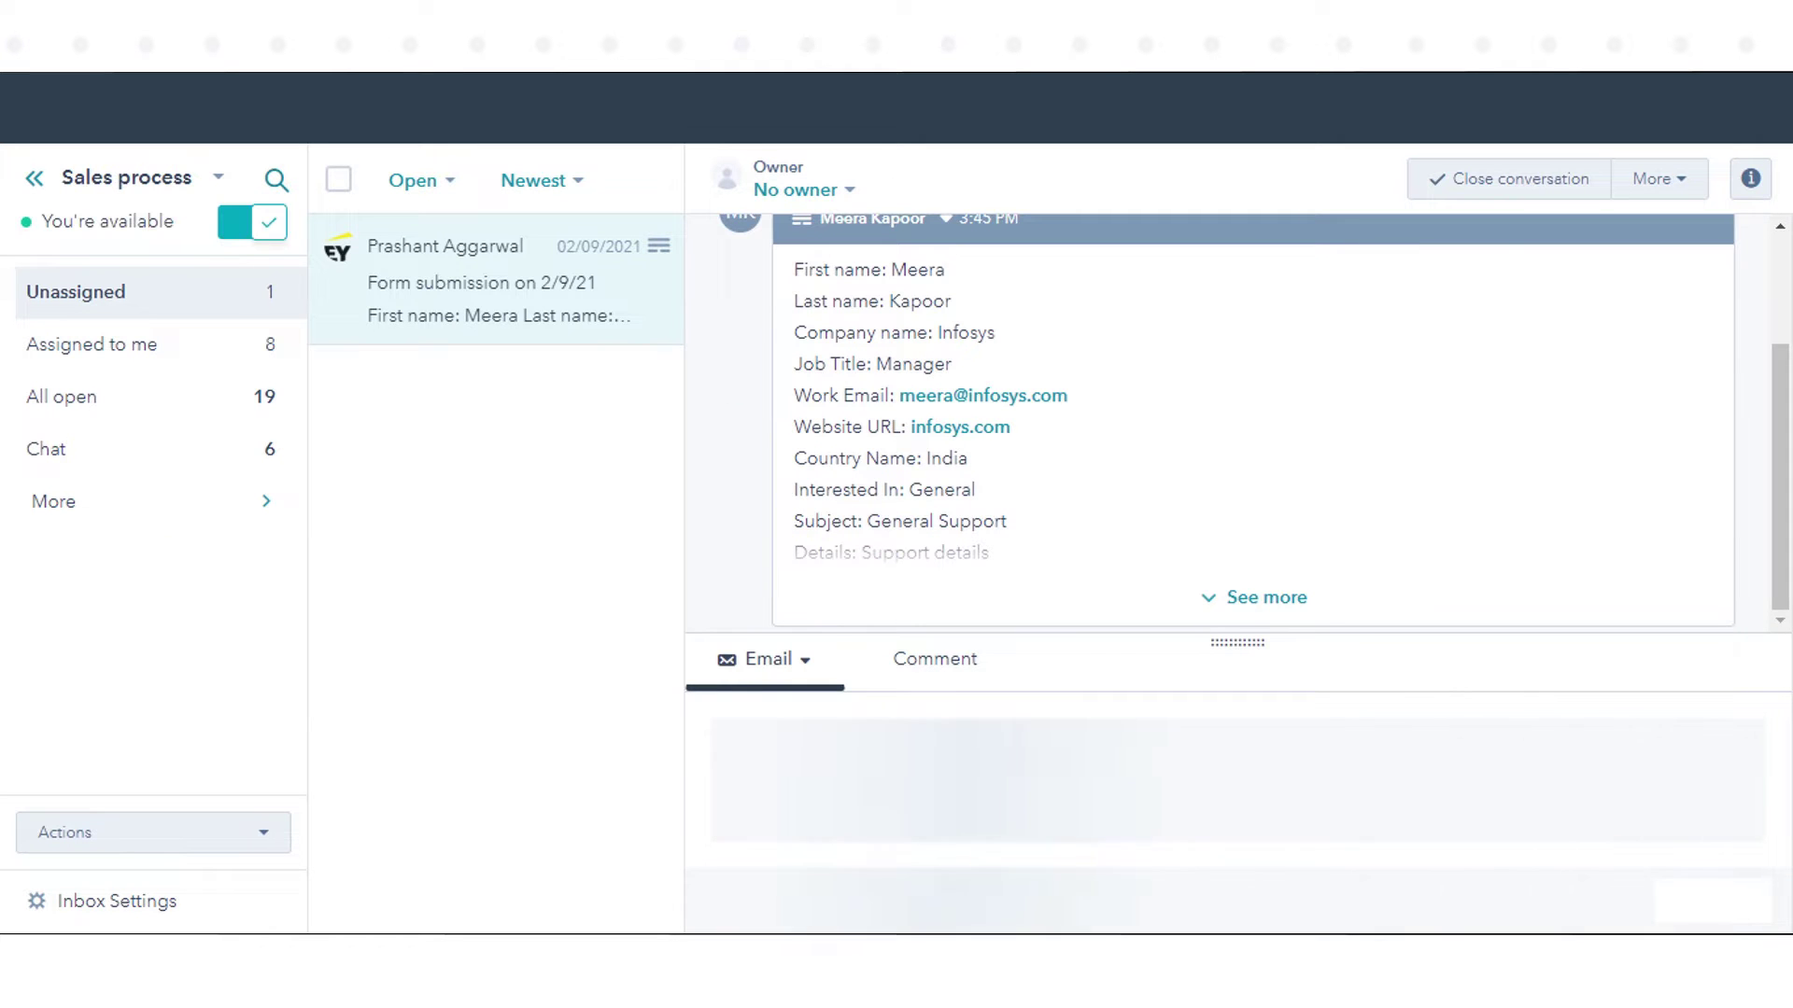
pyautogui.click(184, 186)
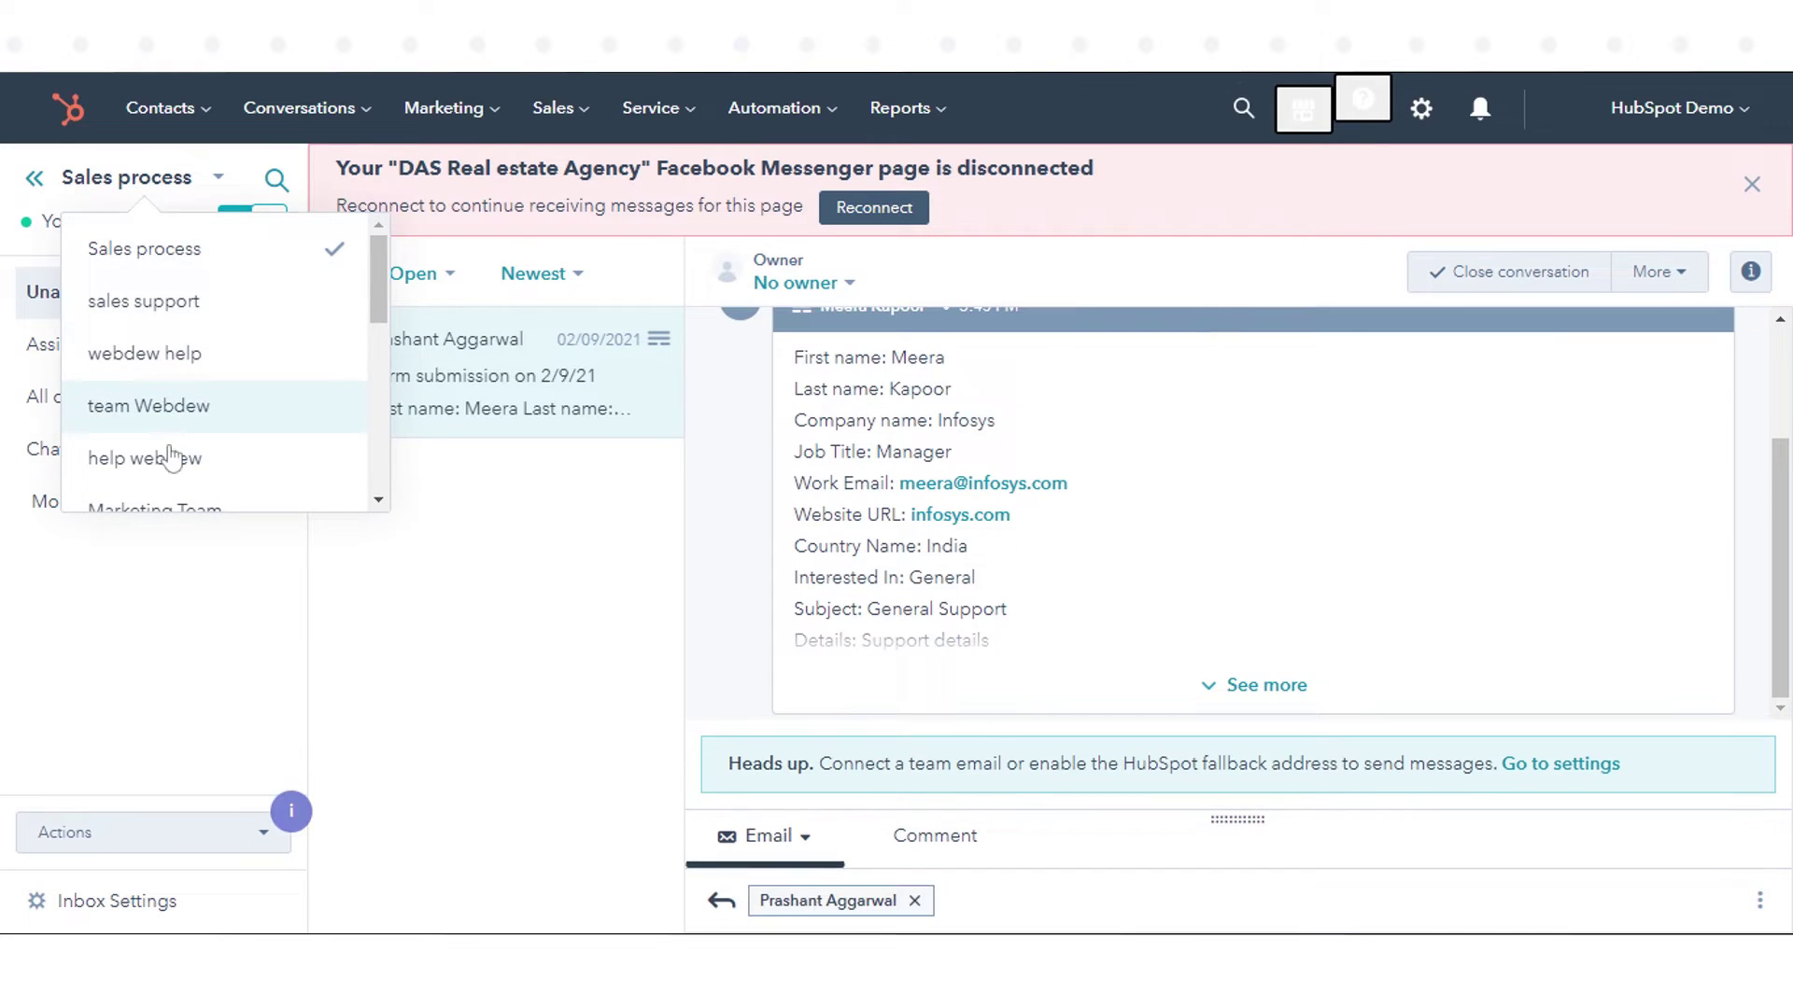
pyautogui.click(169, 266)
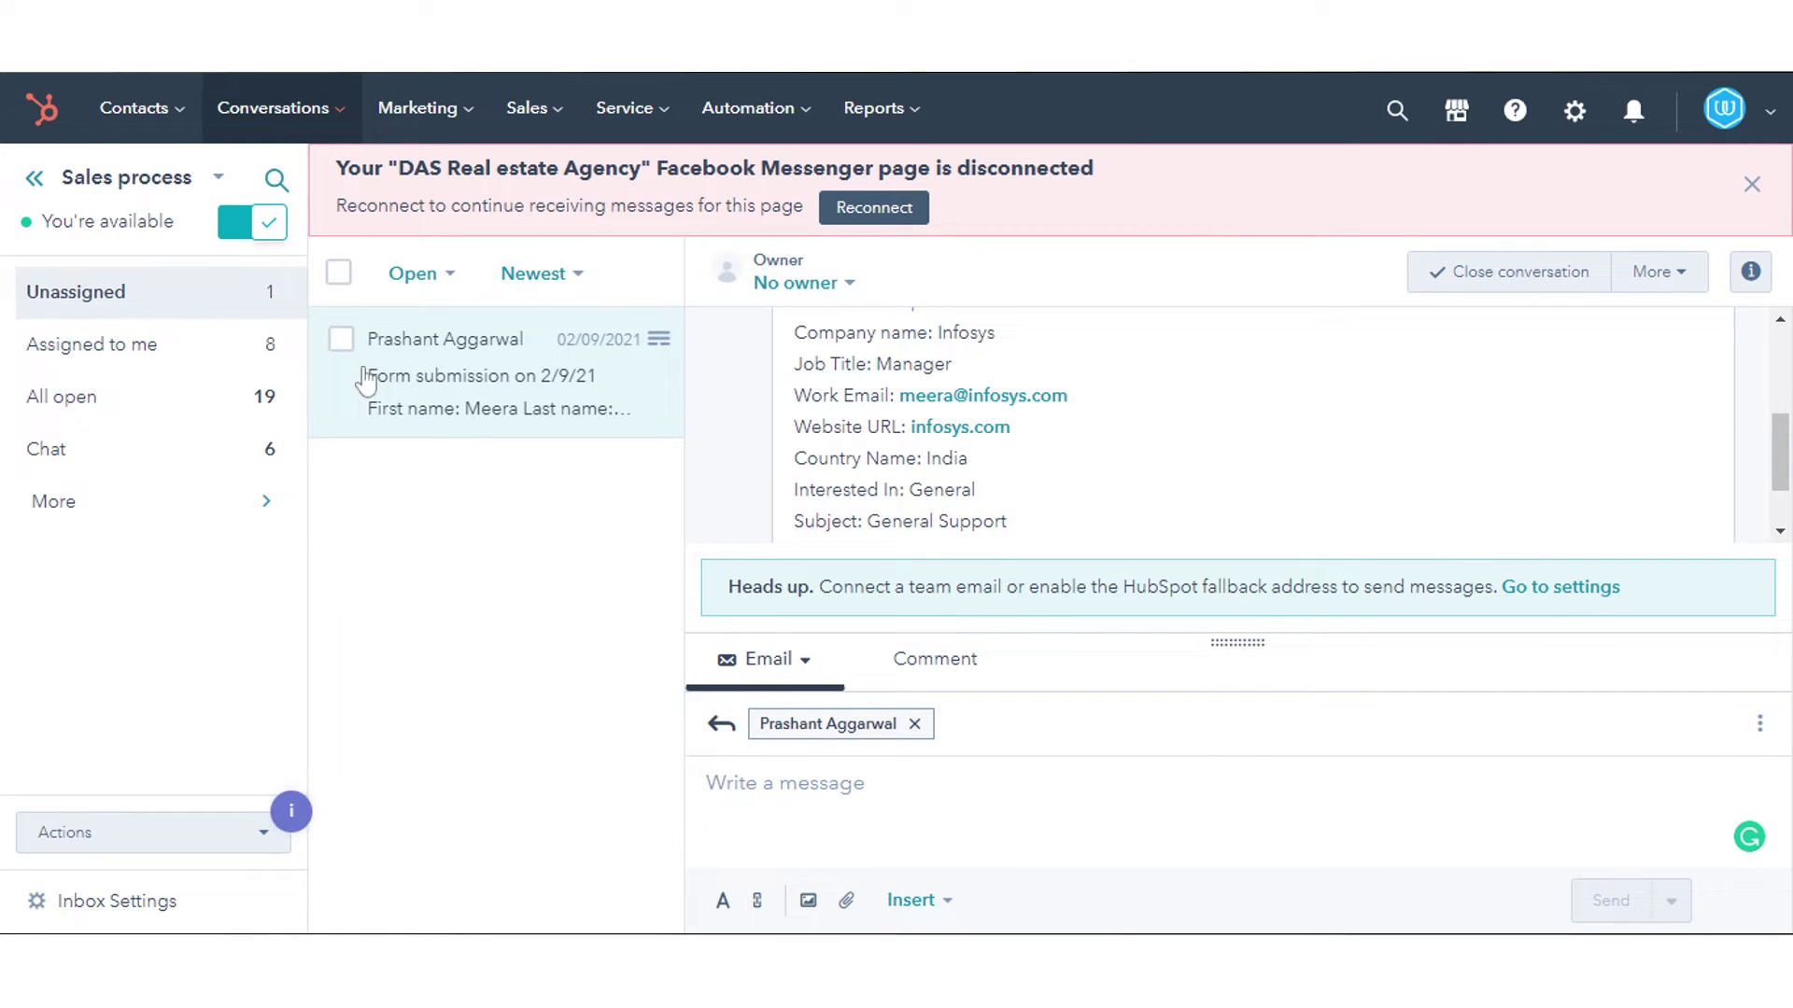
pyautogui.click(794, 284)
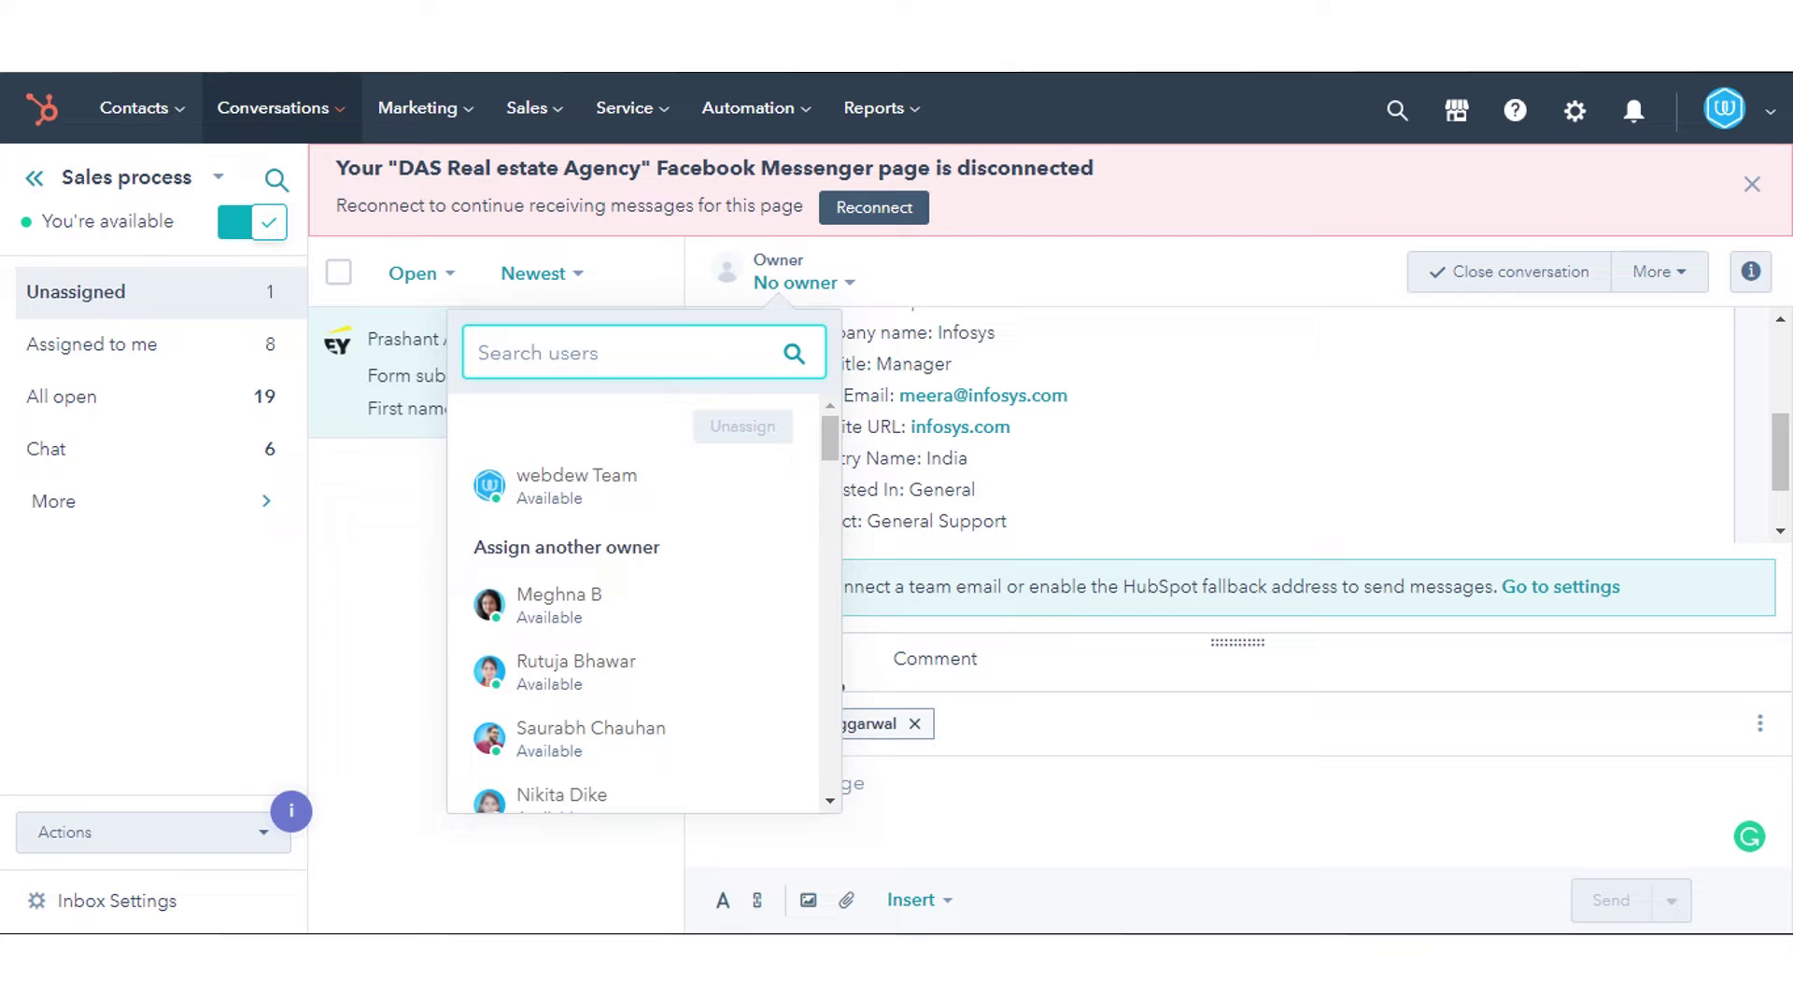
pyautogui.write('Shubham')
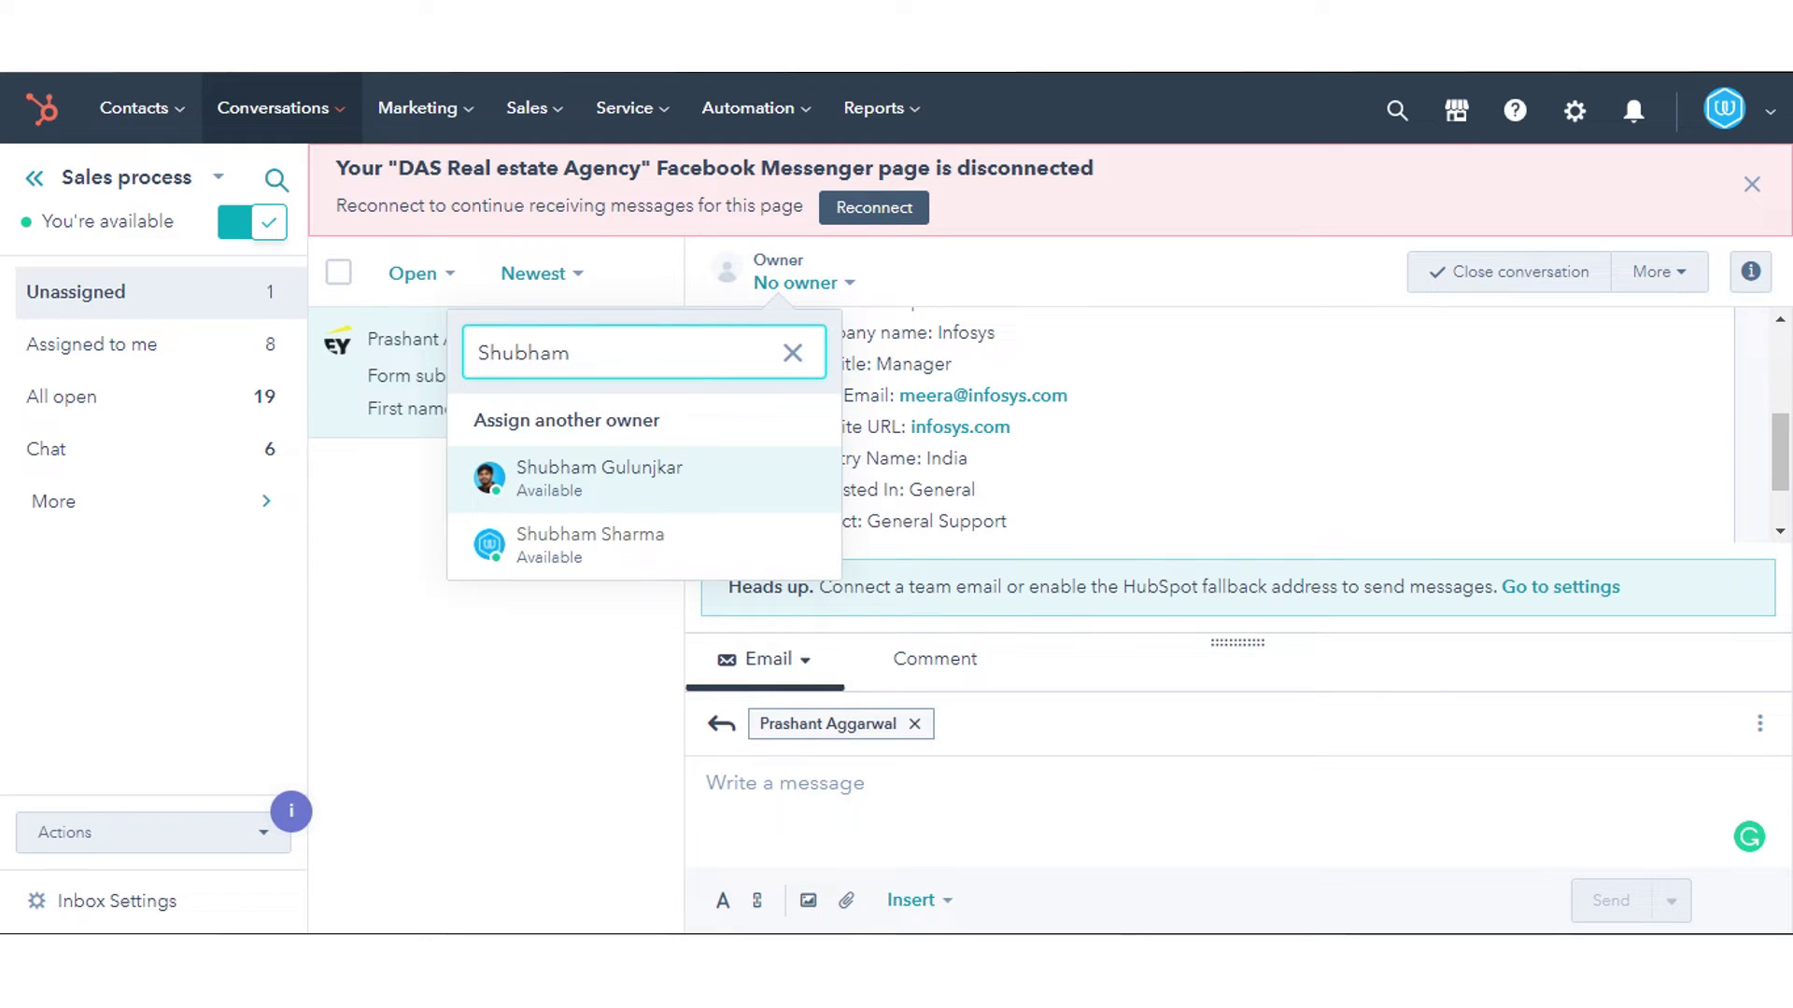
pyautogui.click(554, 549)
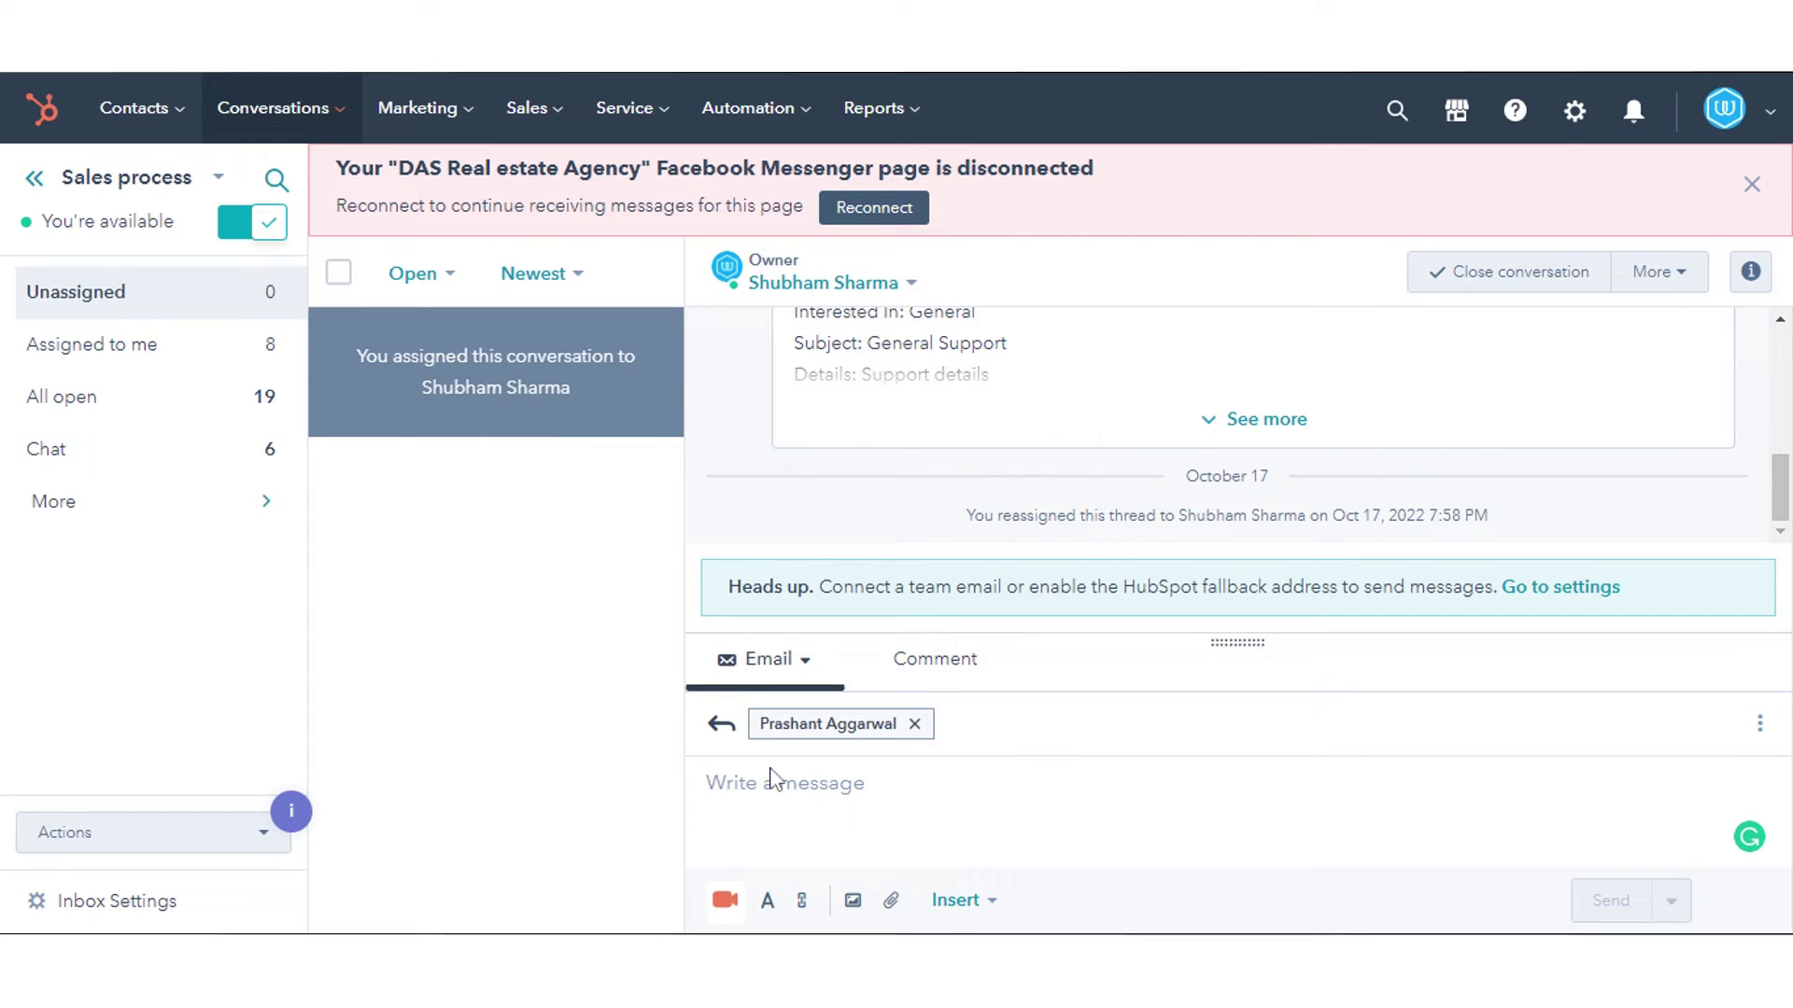
pyautogui.write('@')
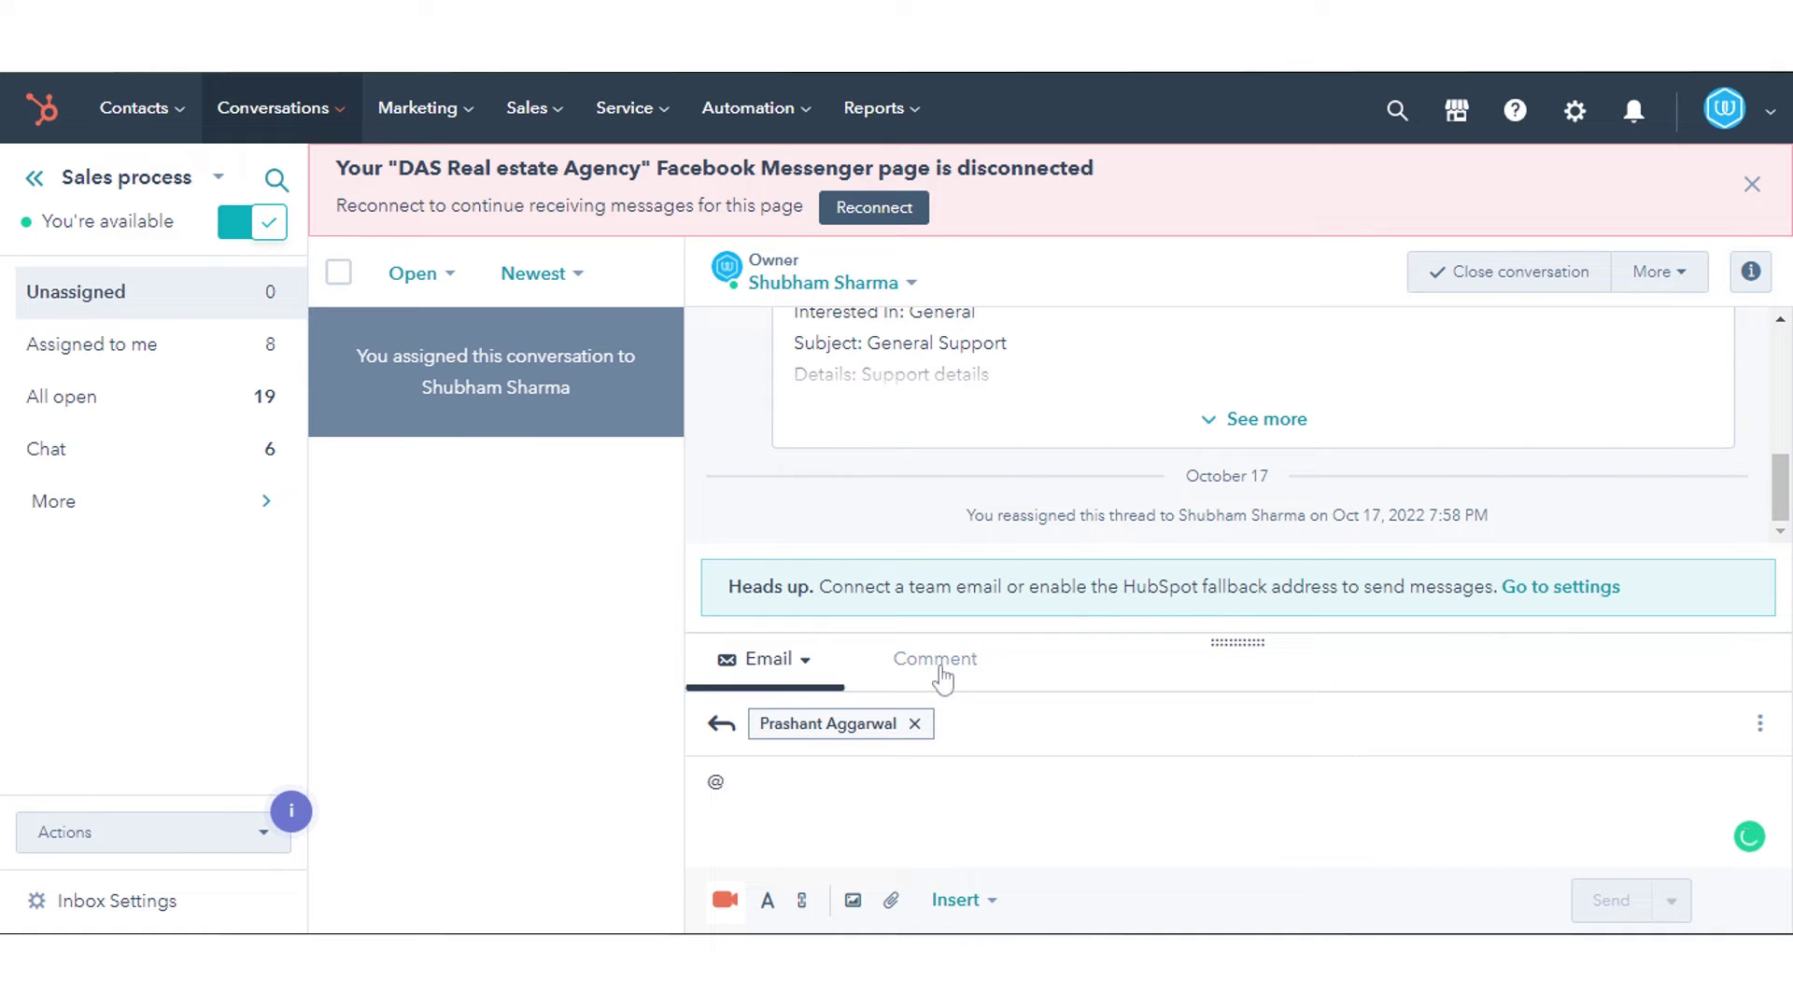
pyautogui.click(941, 677)
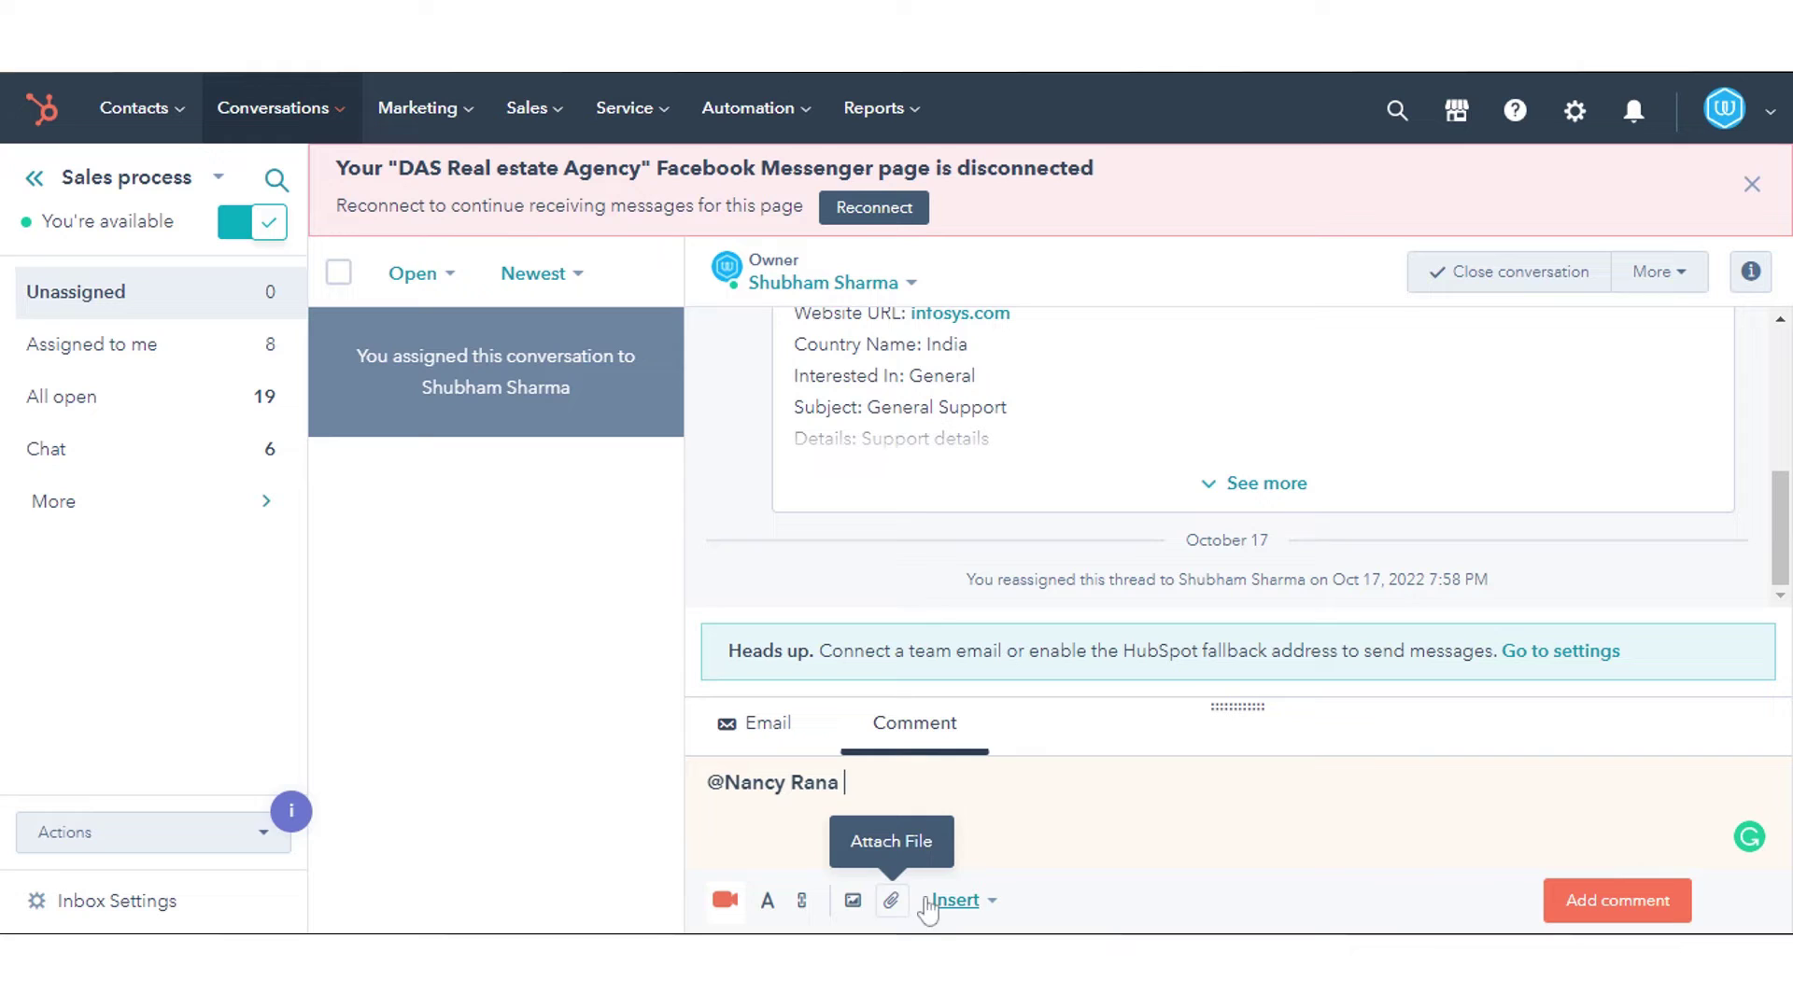
pyautogui.click(955, 904)
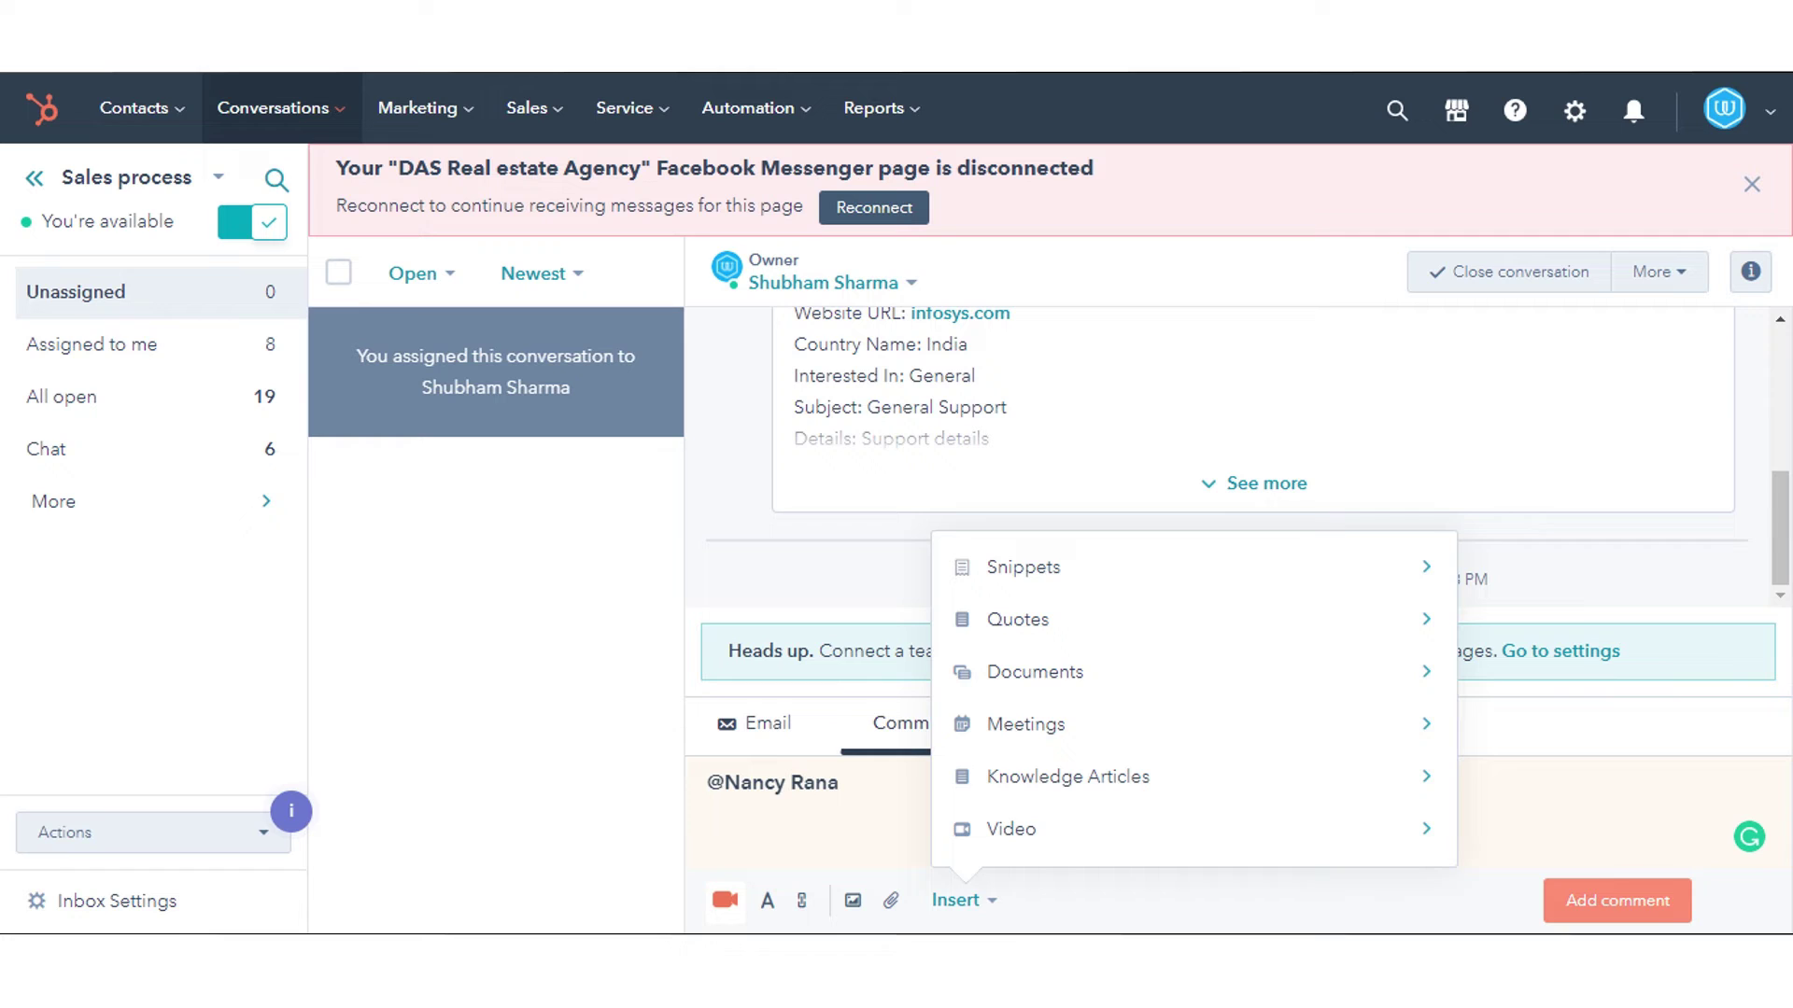
pyautogui.click(1618, 605)
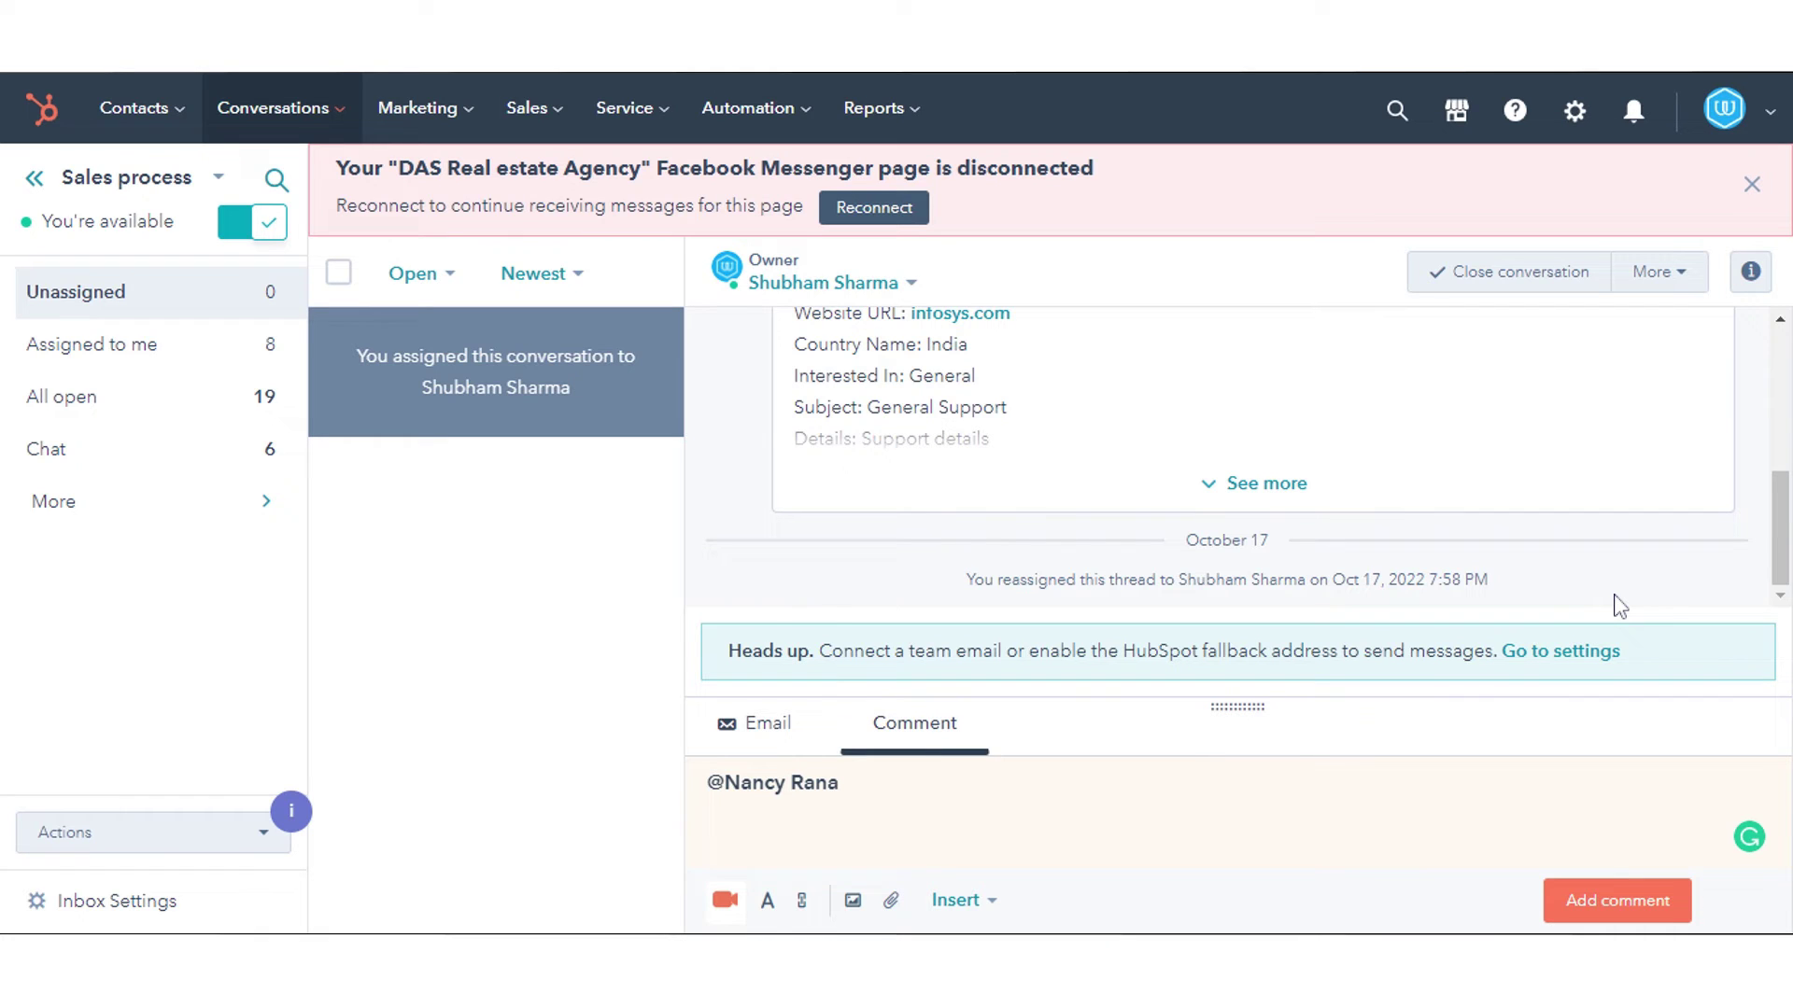
pyautogui.click(1654, 280)
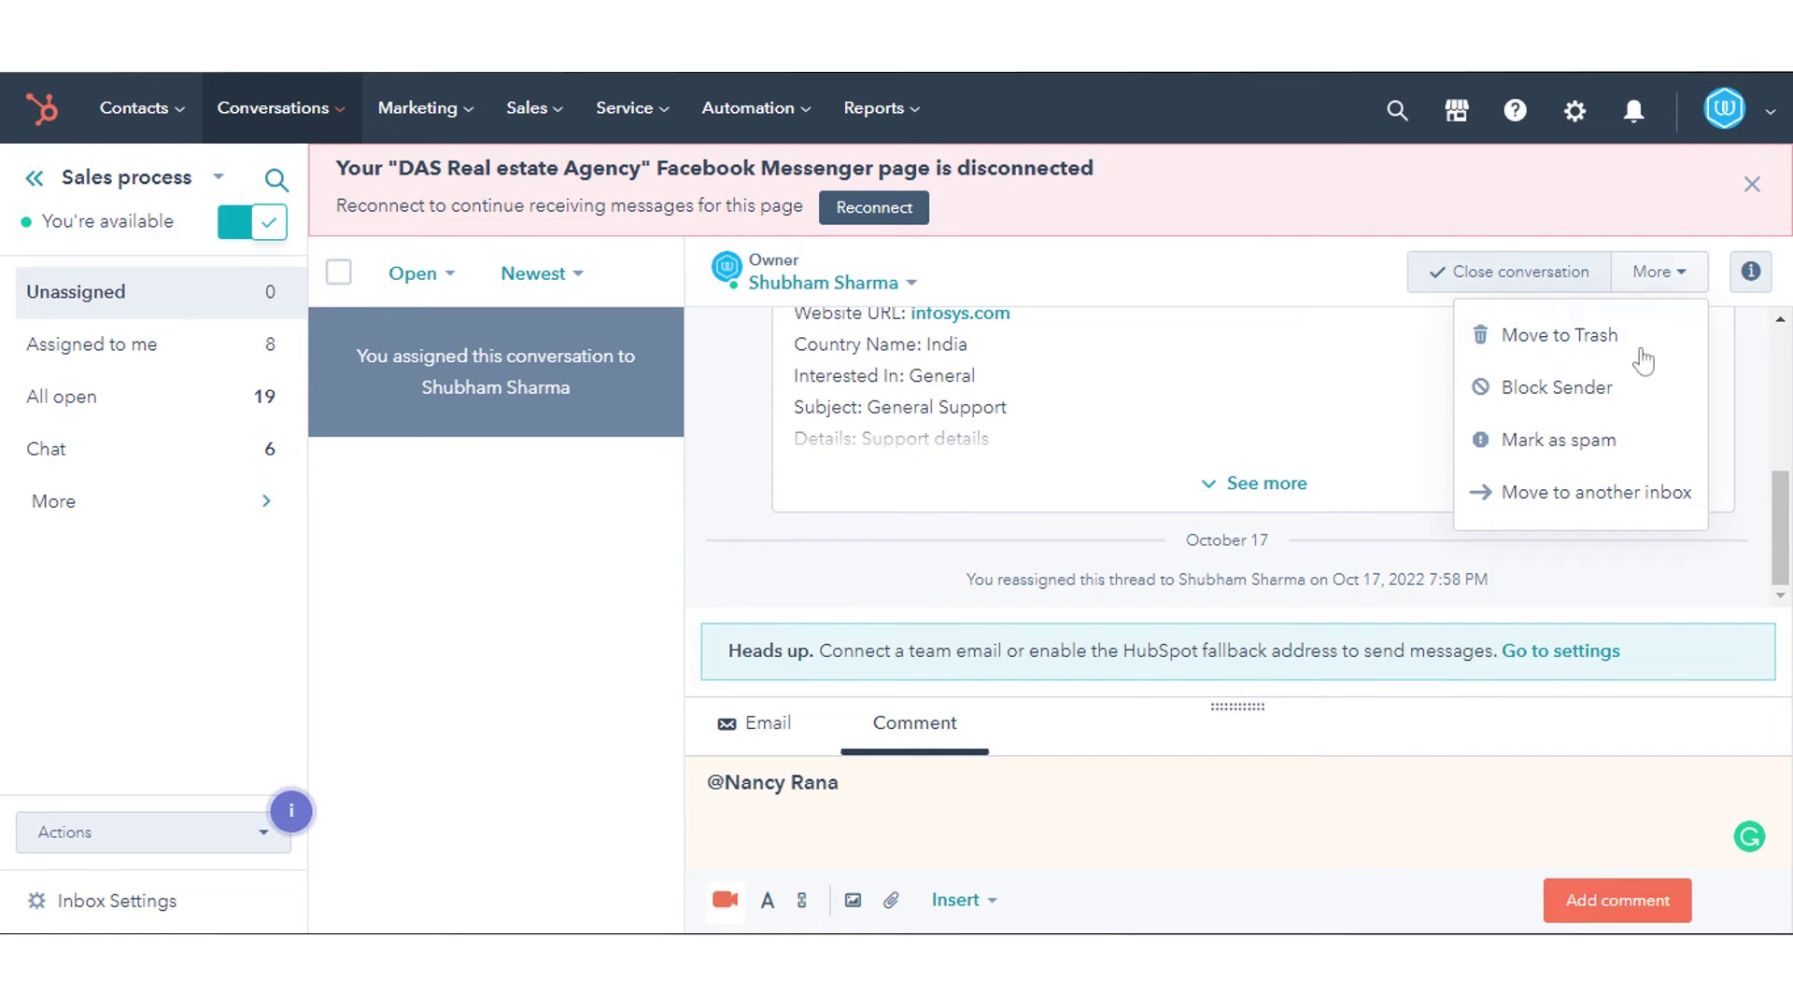
pyautogui.click(1579, 499)
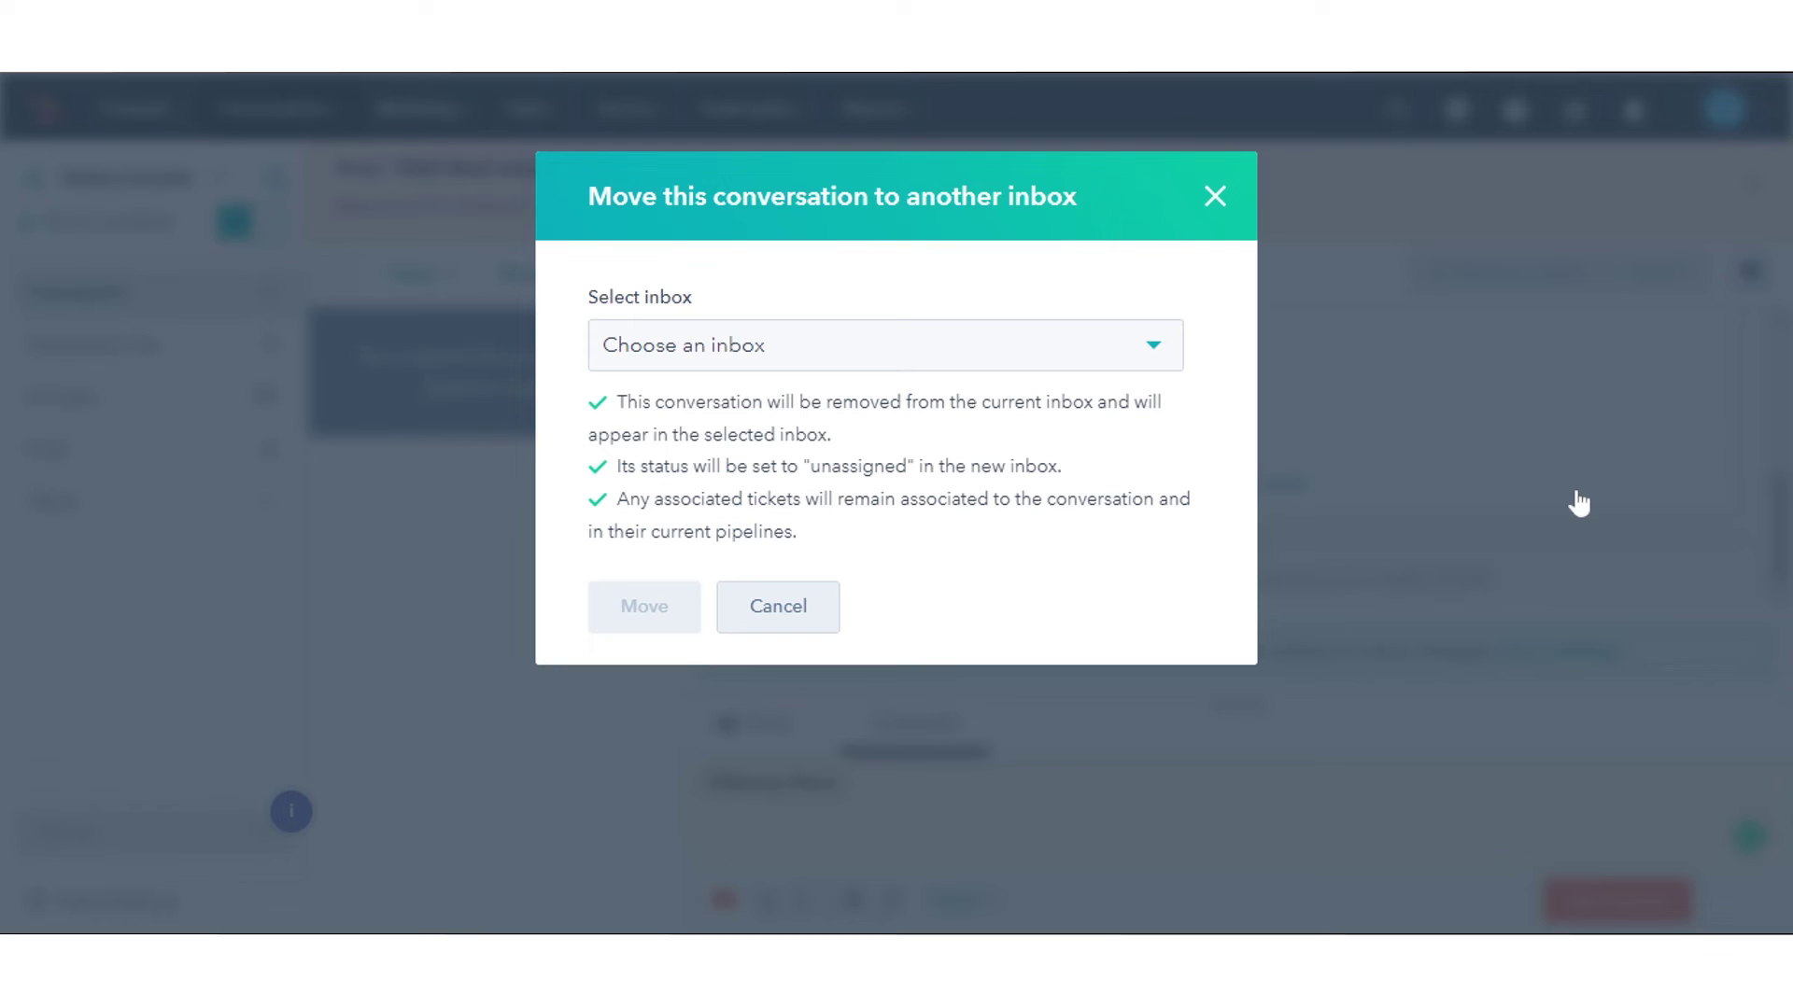
pyautogui.click(994, 354)
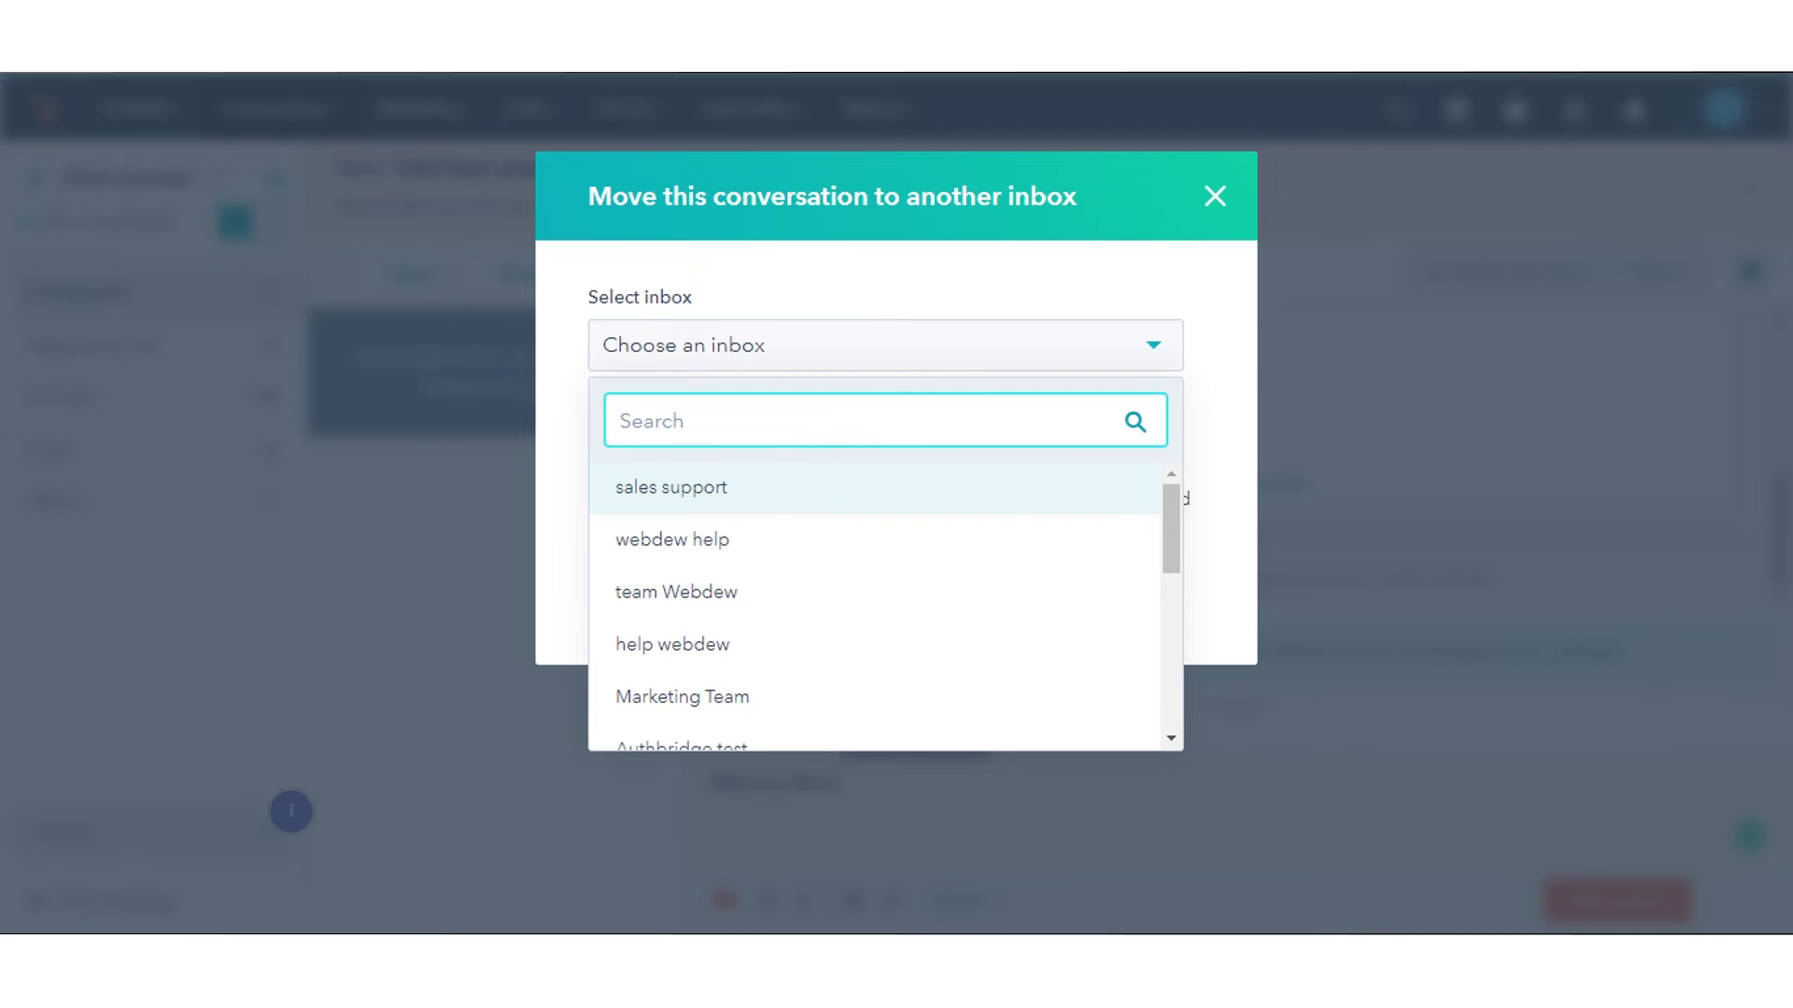
pyautogui.click(765, 542)
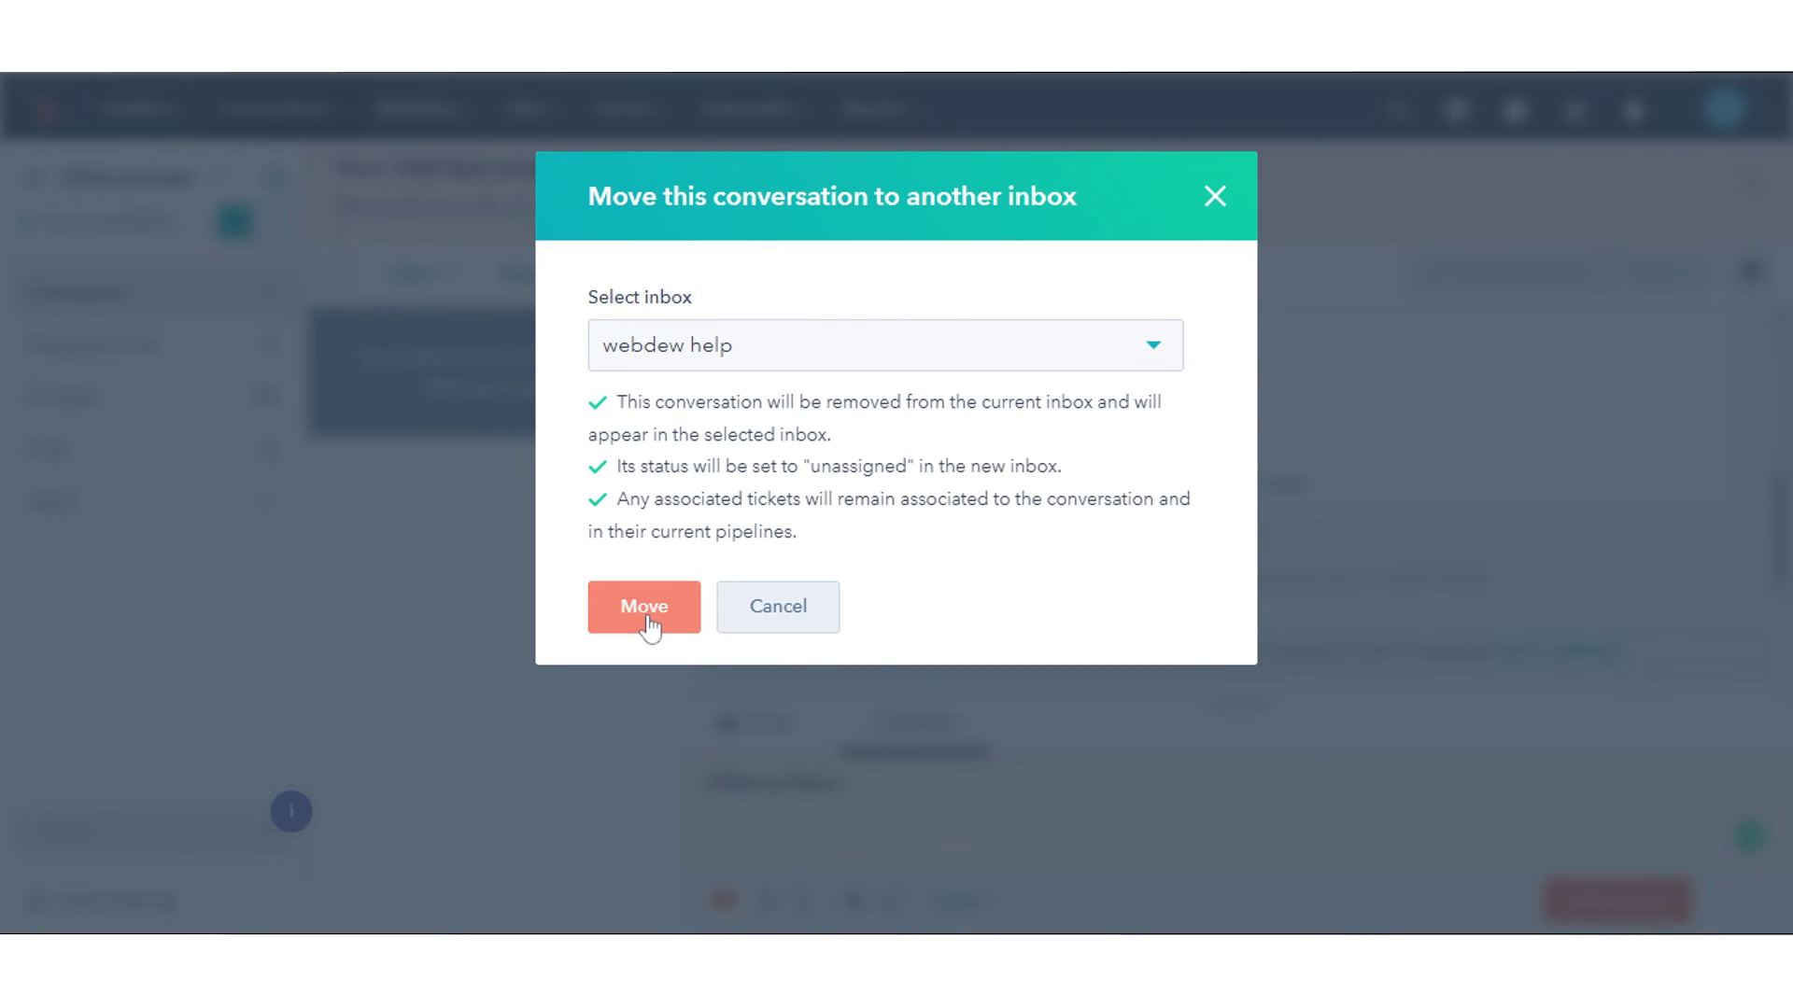
pyautogui.click(1215, 198)
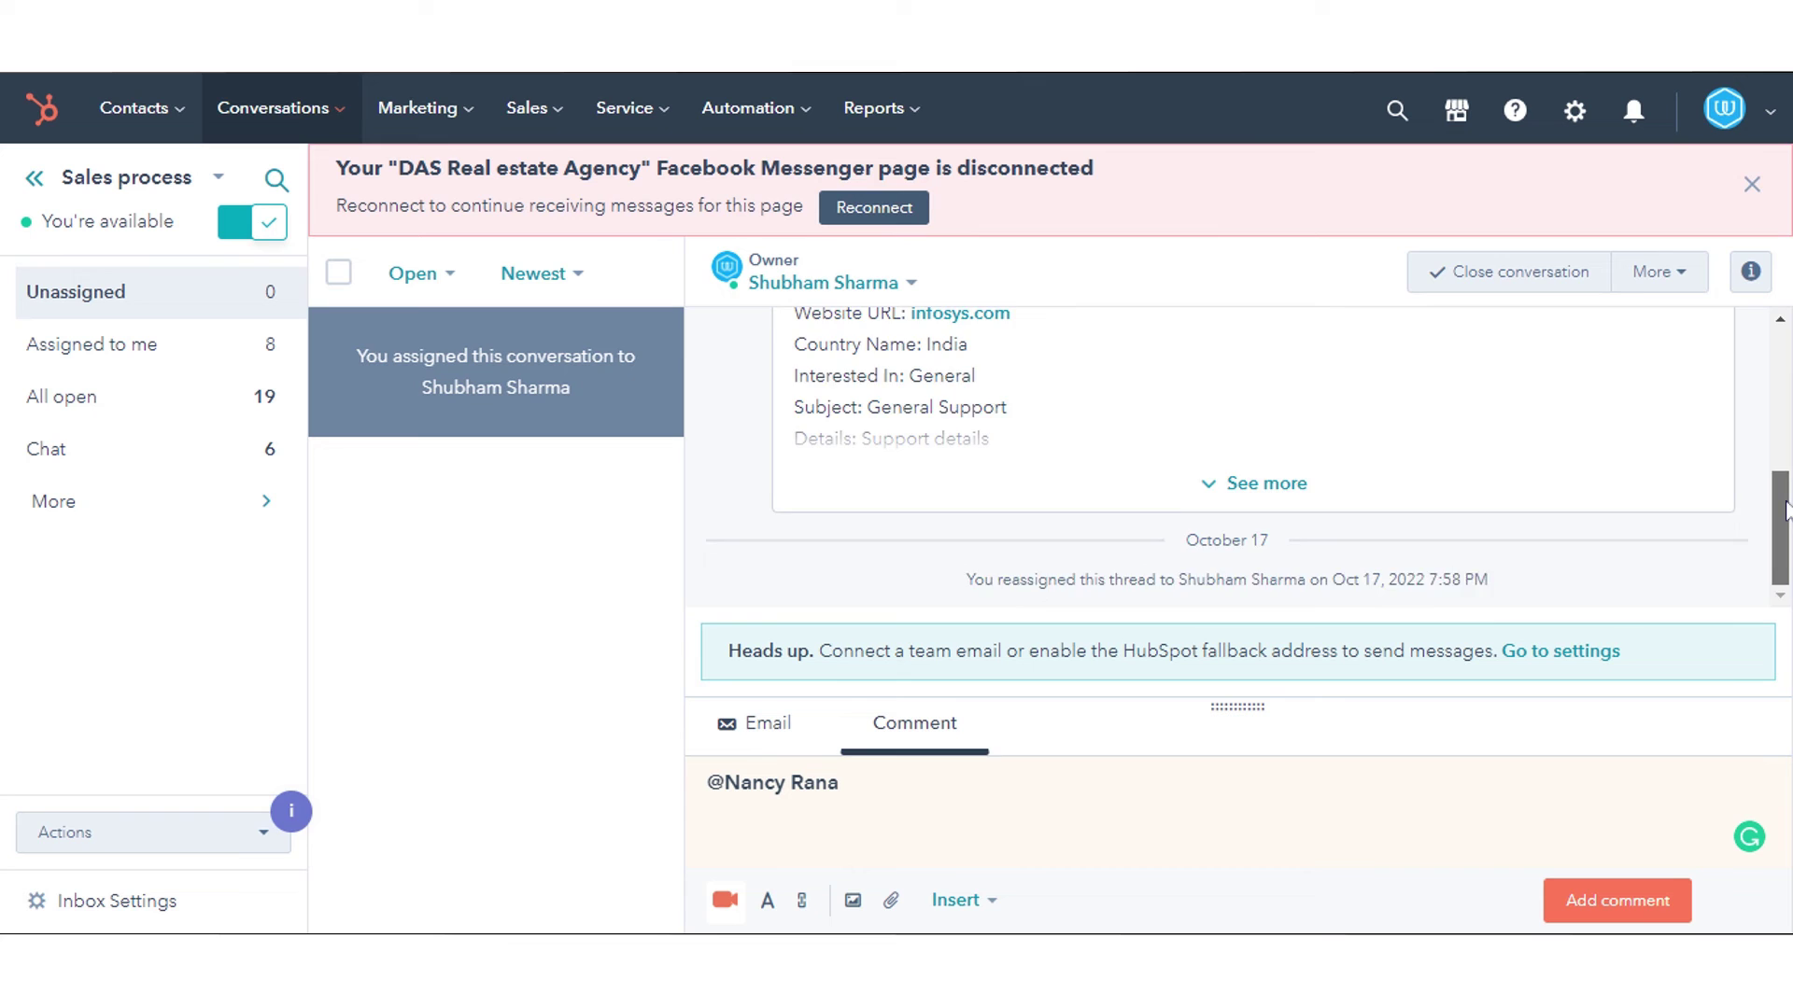
pyautogui.moveTo(1781, 490); pyautogui.dragTo(1782, 365)
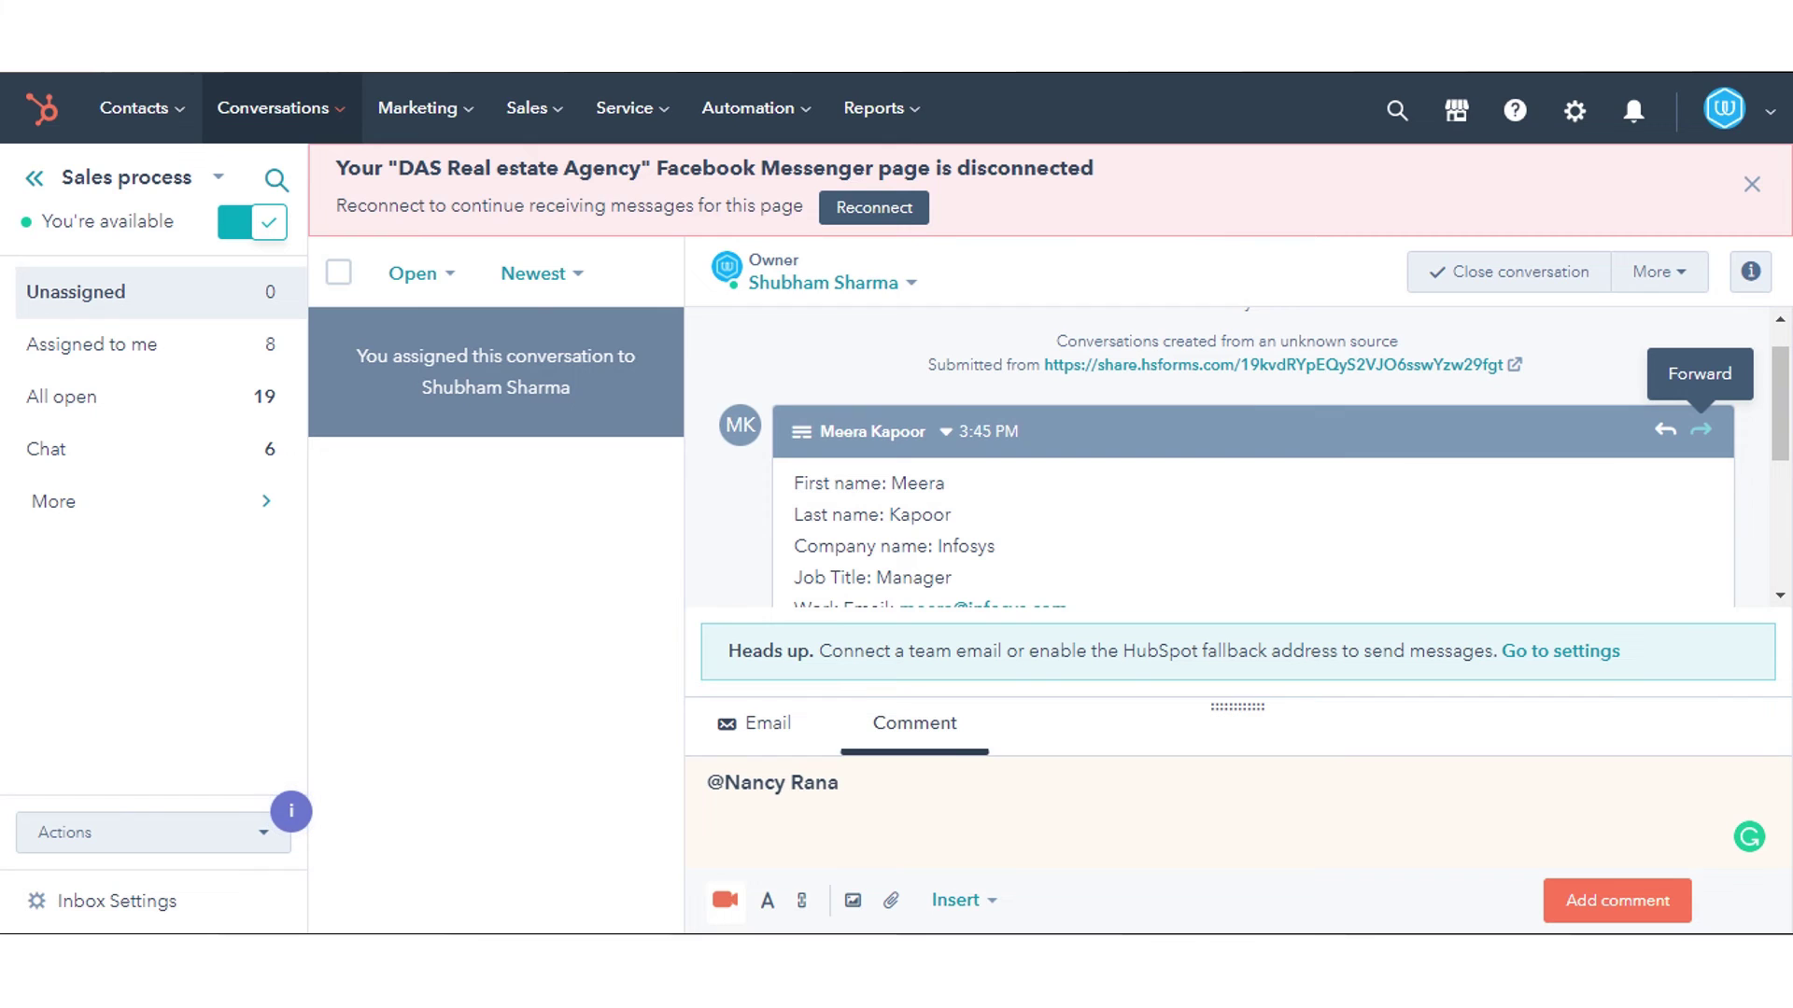
pyautogui.click(1697, 434)
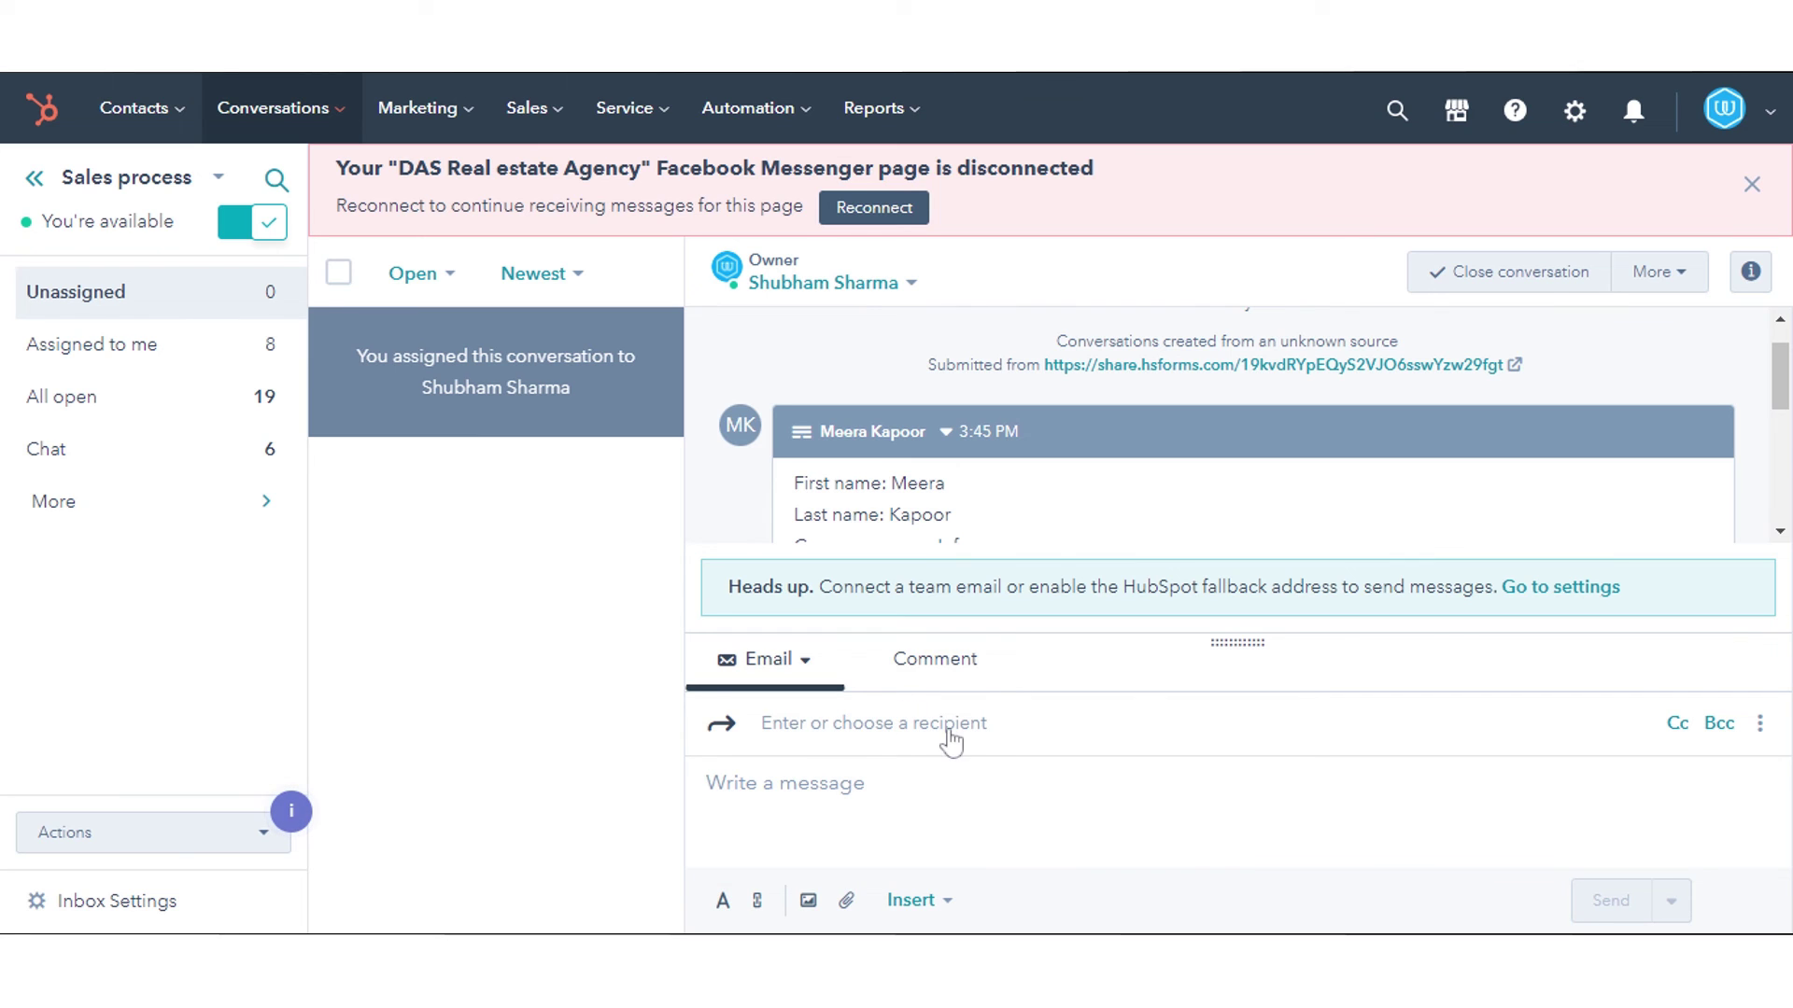
pyautogui.click(908, 732)
pyautogui.write('s')
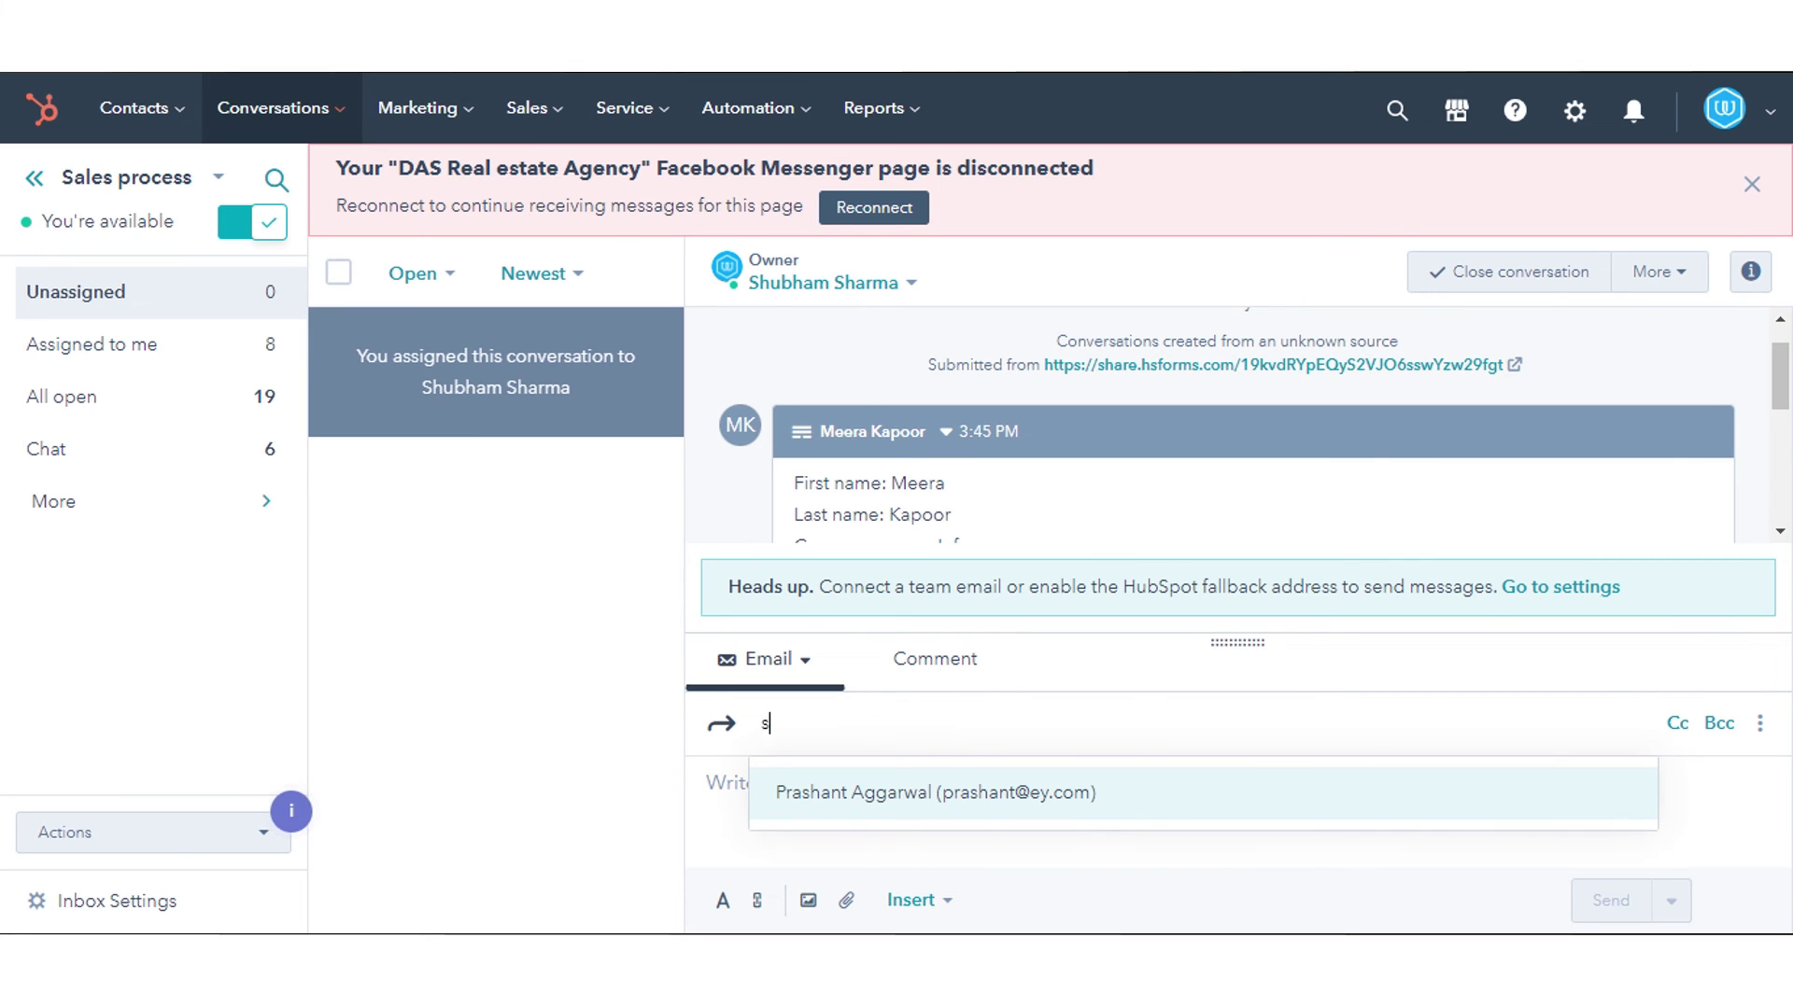
pyautogui.write('hubham')
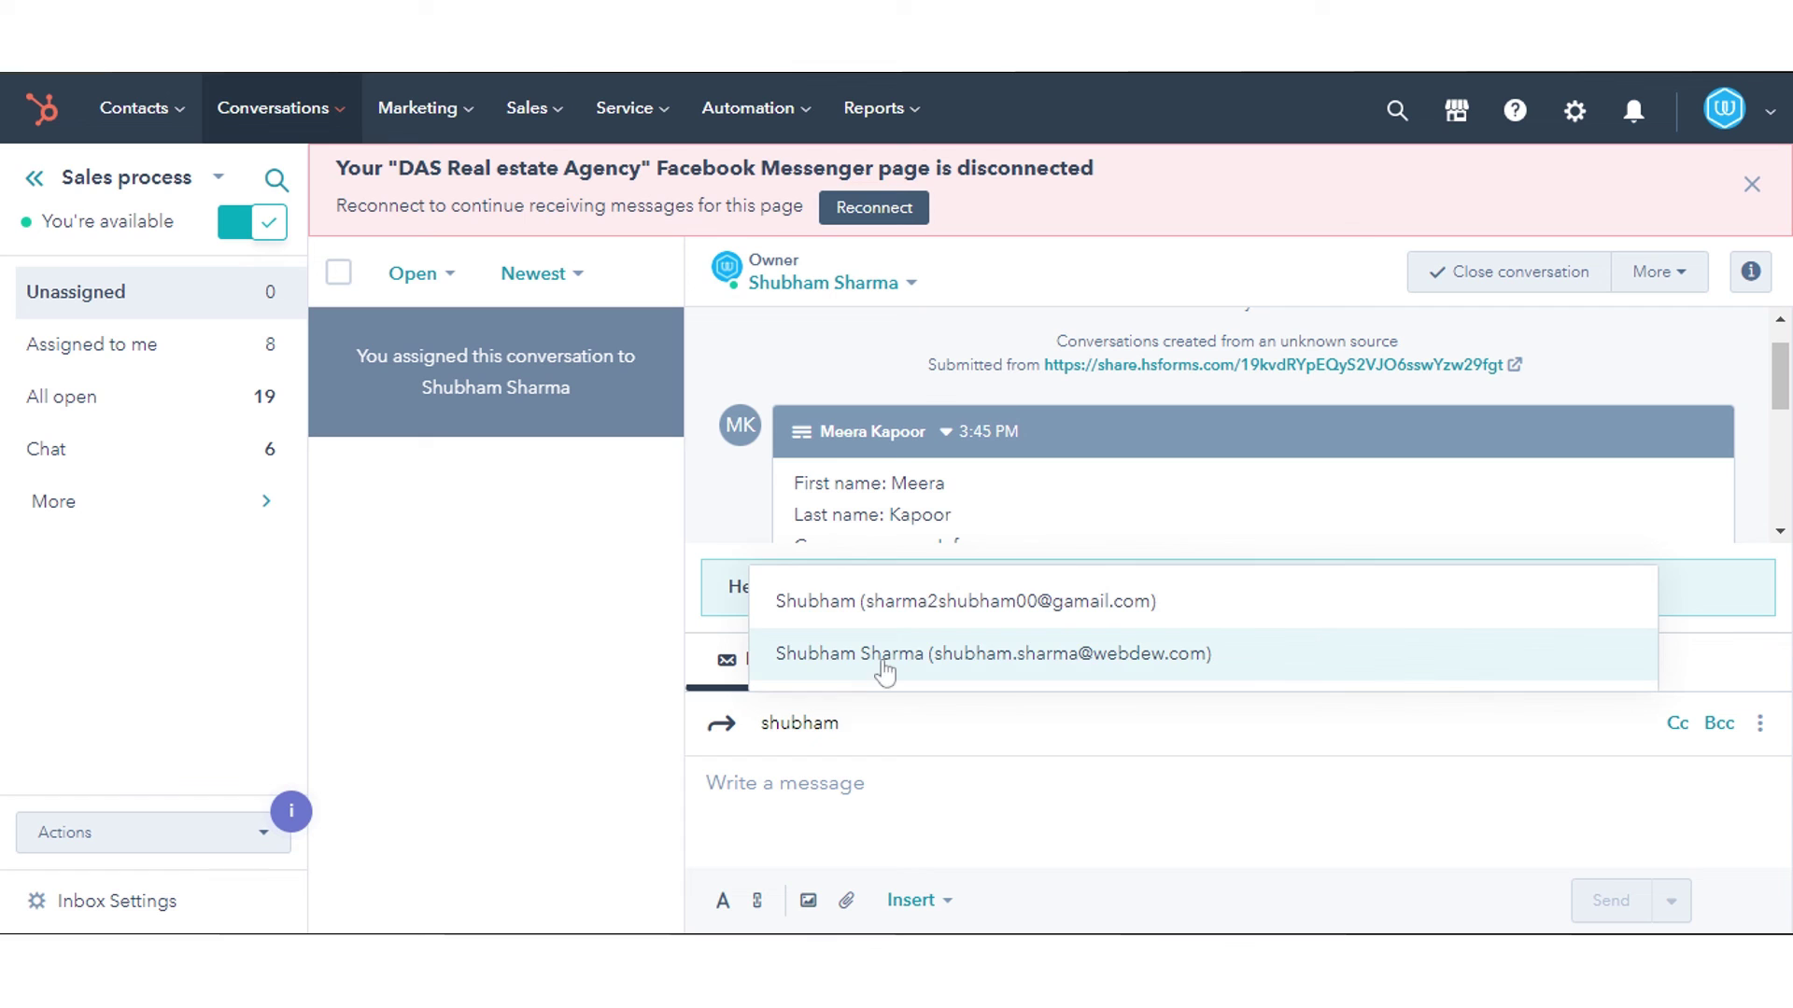
pyautogui.click(883, 654)
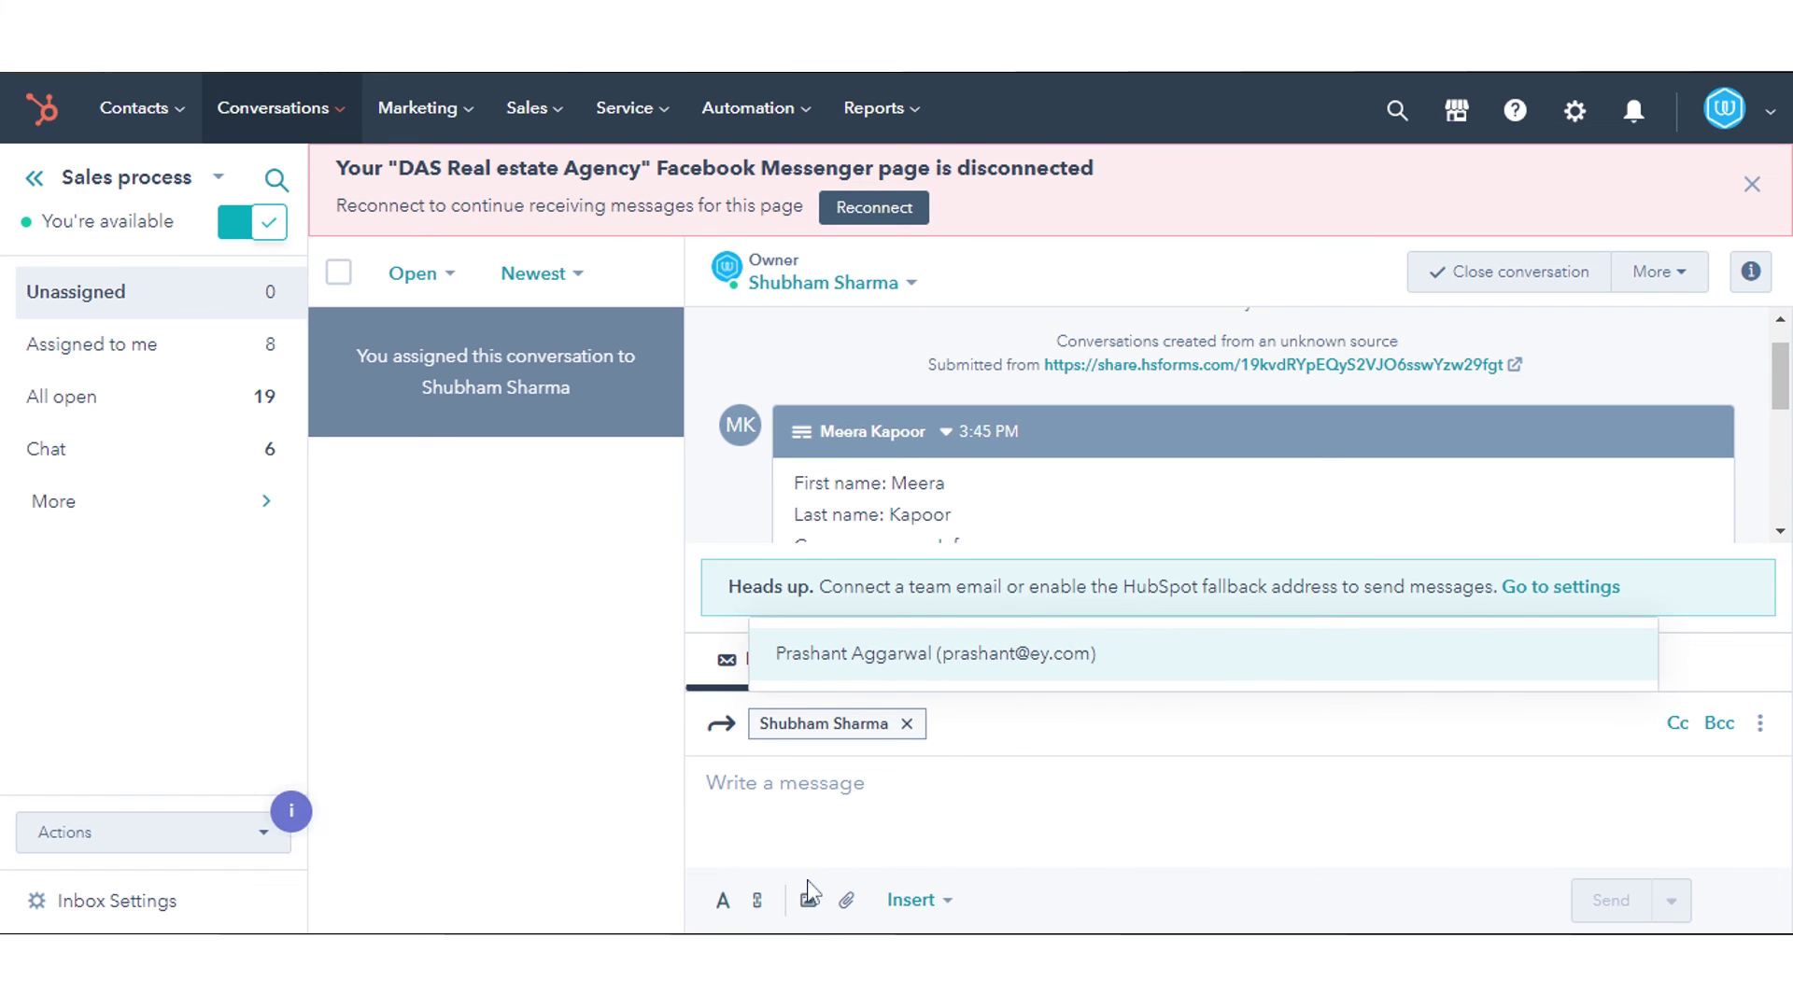